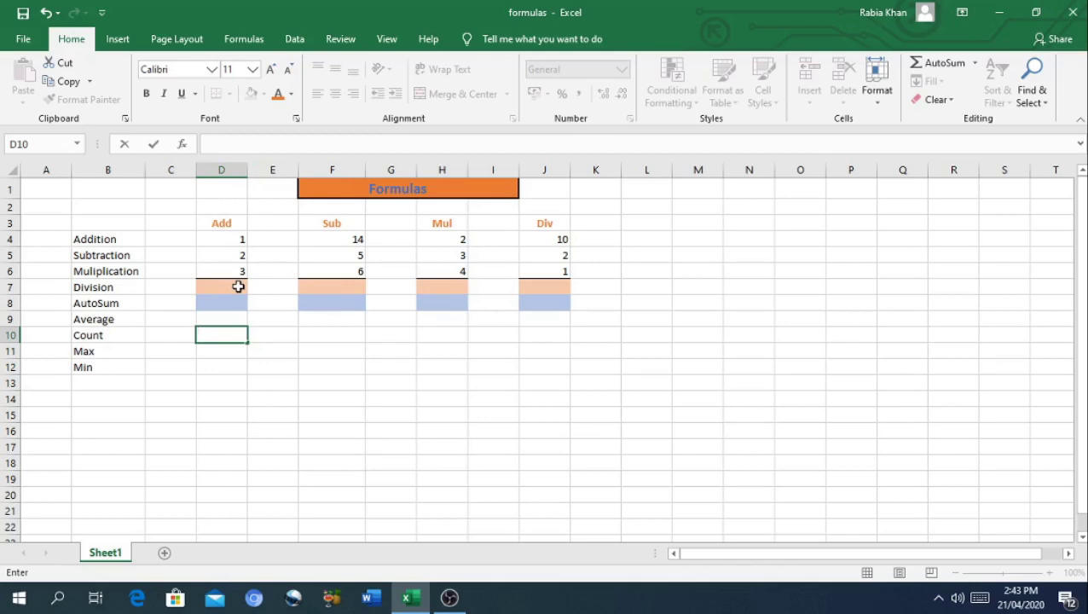
Enter the formula =D4+D5+D6 in cell D7 to total the Add column
click(238, 287)
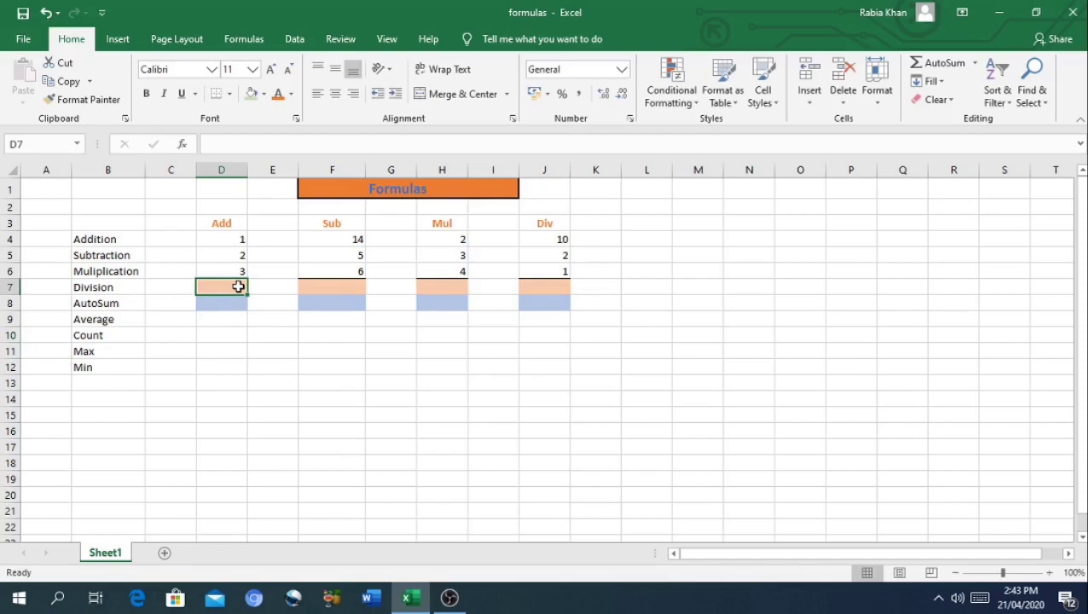
text(=)
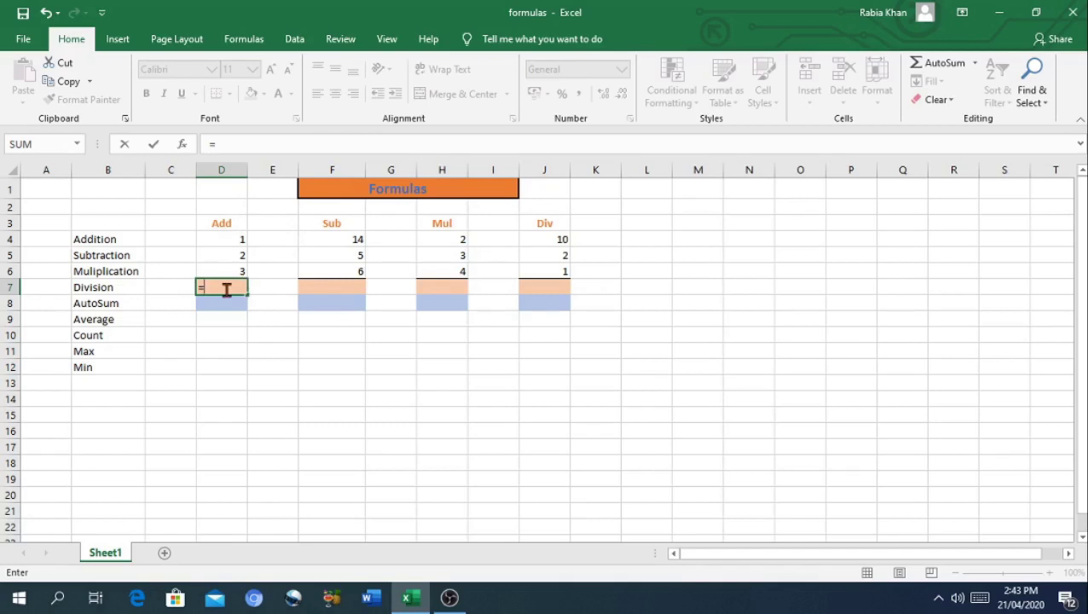
text(D4)
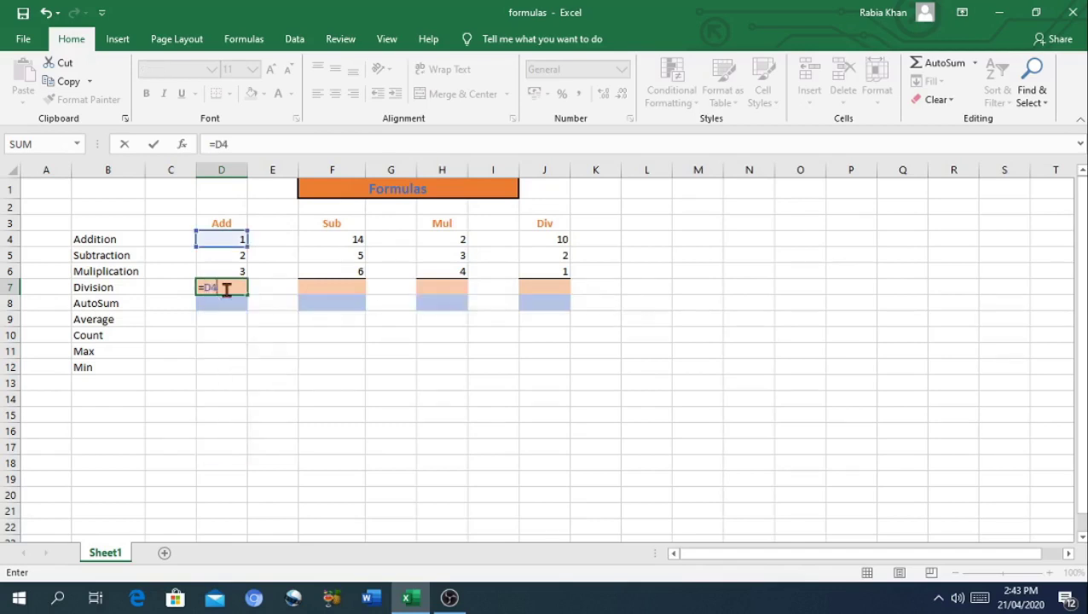
text(+D5+D6)
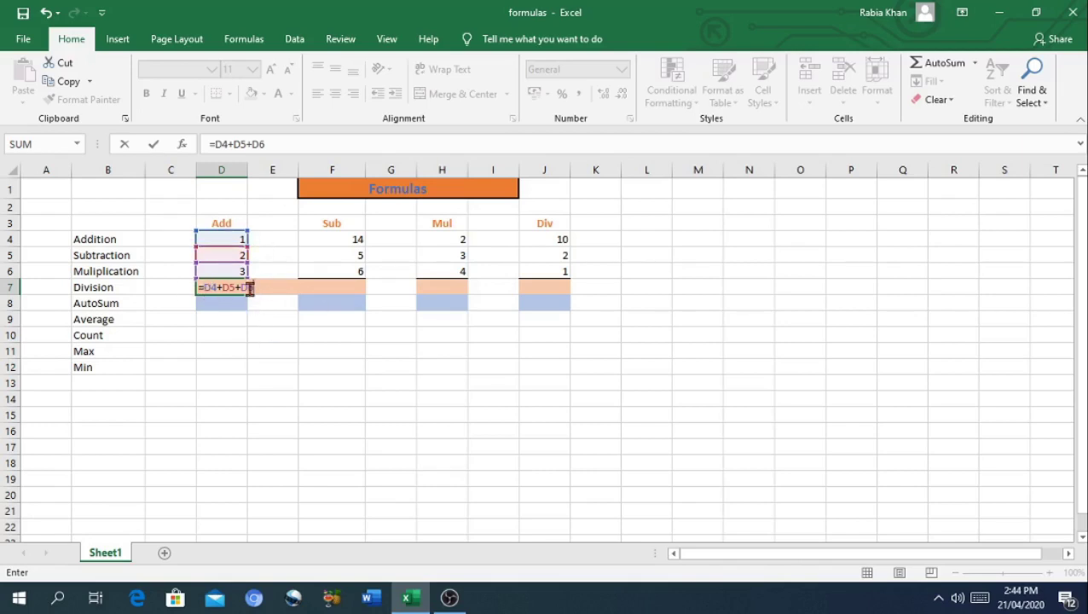
key(Return)
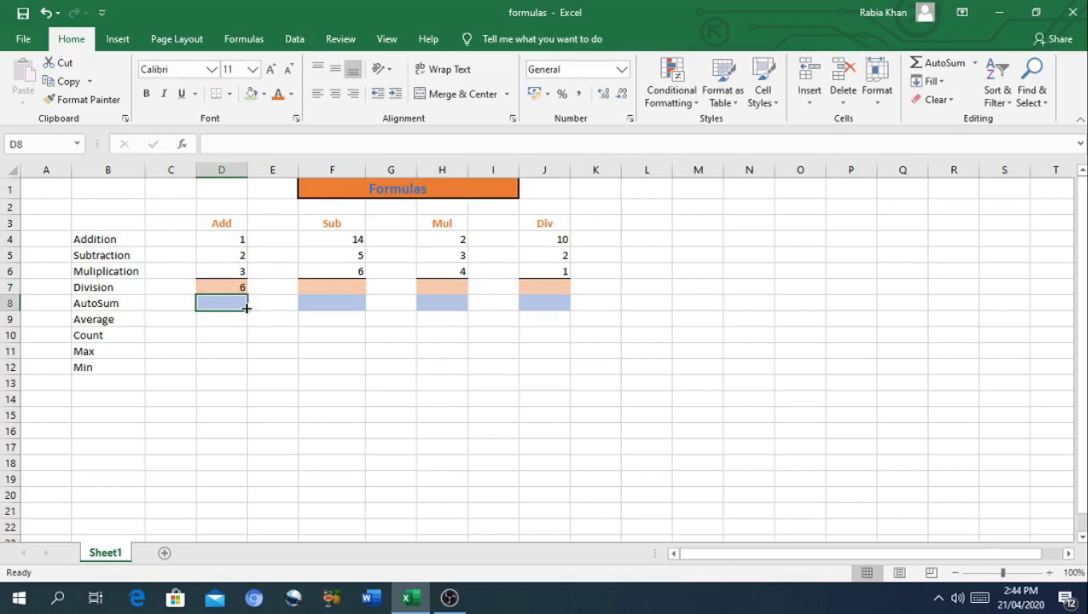
click(316, 291)
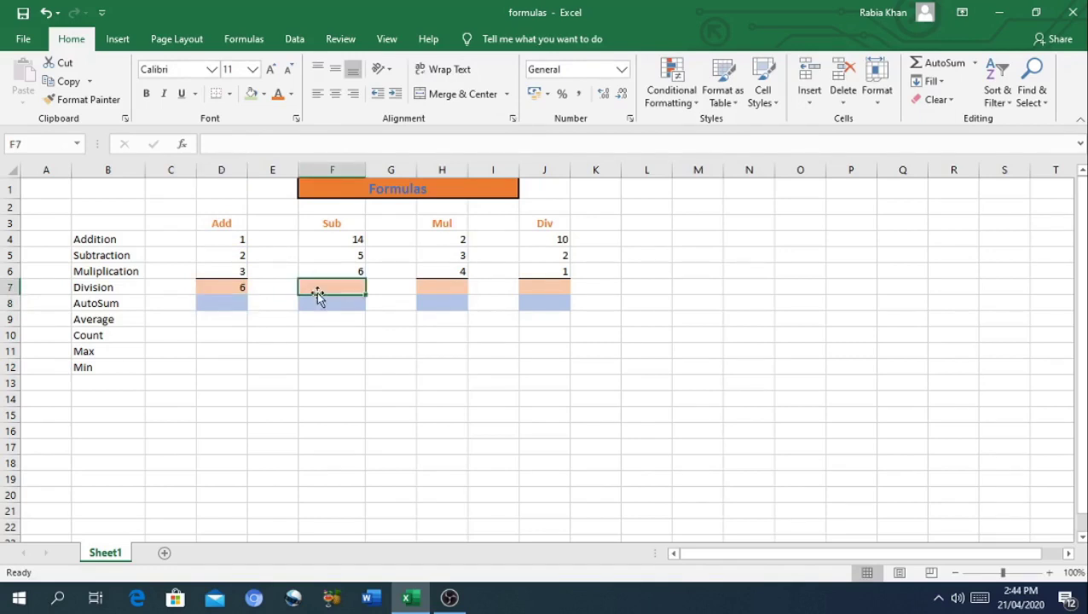
double_click(312, 285)
text(=)
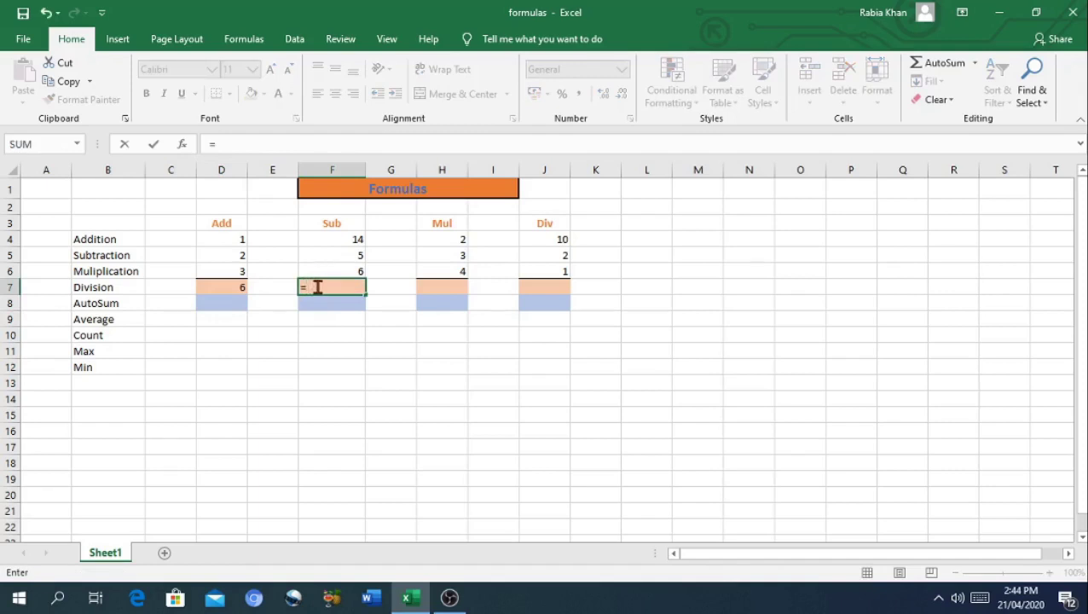
click(239, 289)
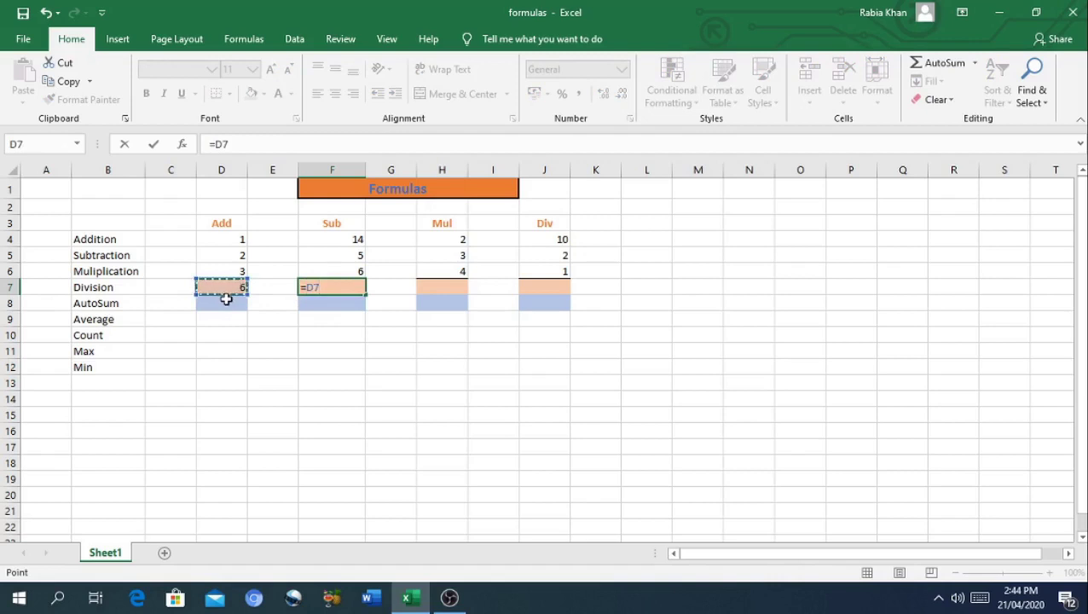
key(Escape)
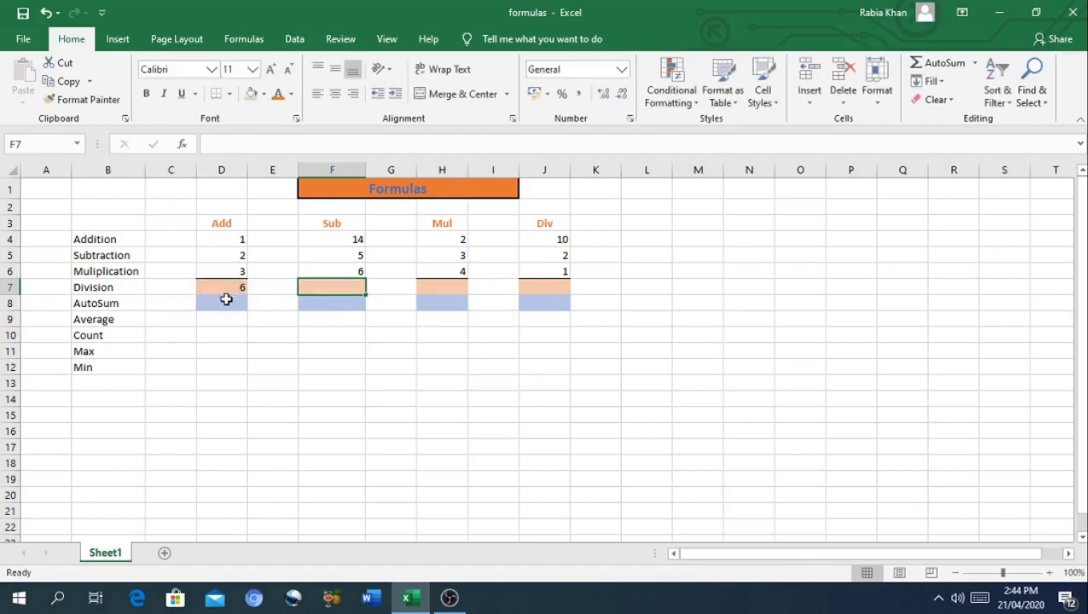
Change the first number of the Add column, cell D4, to 18
double_click(239, 242)
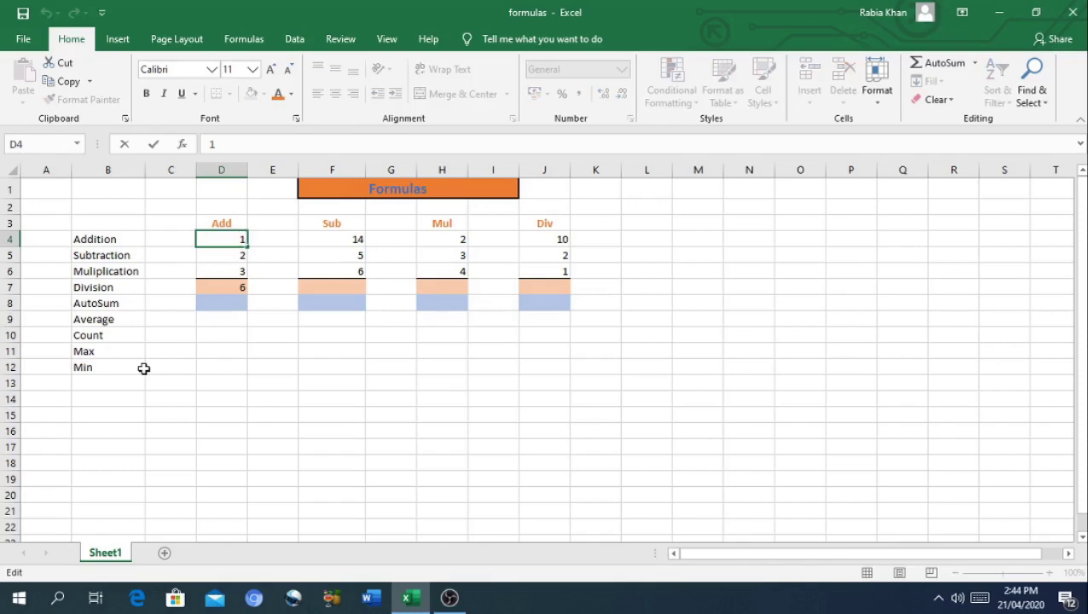
text(8)
key(Return)
click(237, 300)
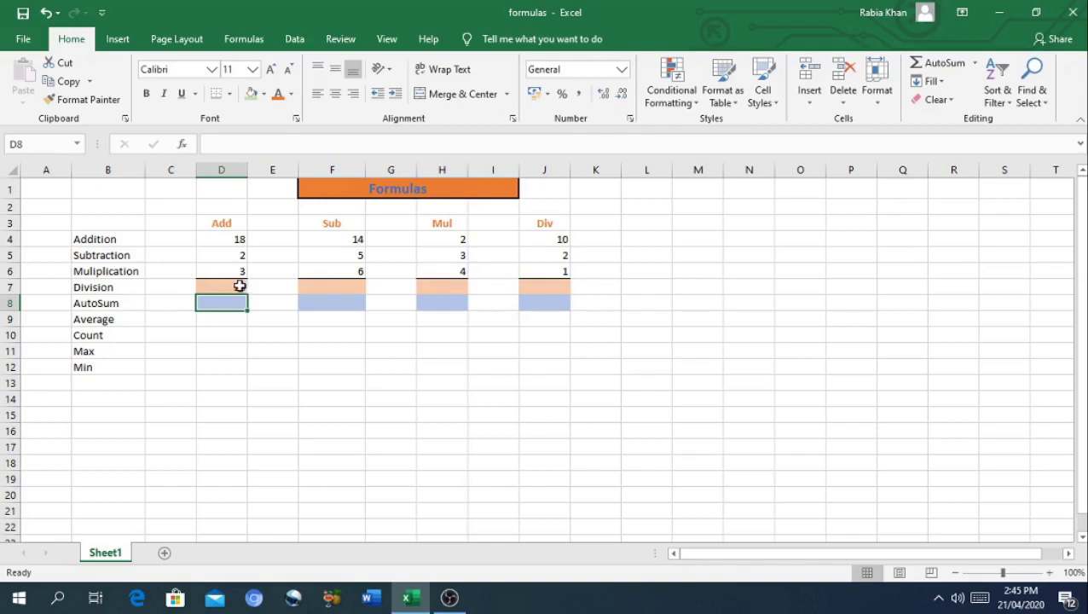
Enter the formula =F4-F5 in cell F7 to subtract the second Sub number from the first
click(358, 291)
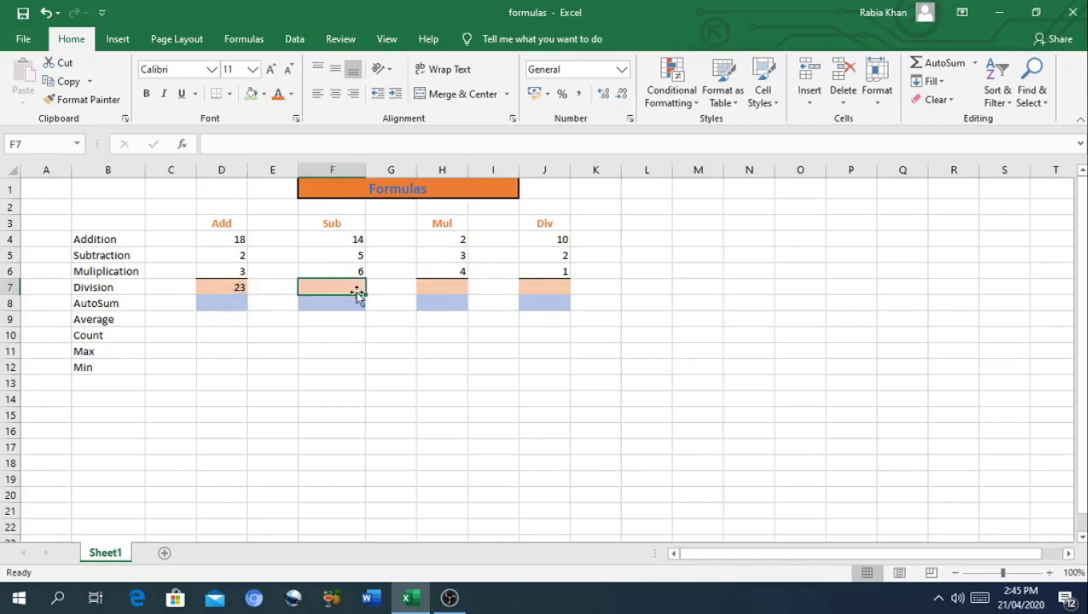
text(=)
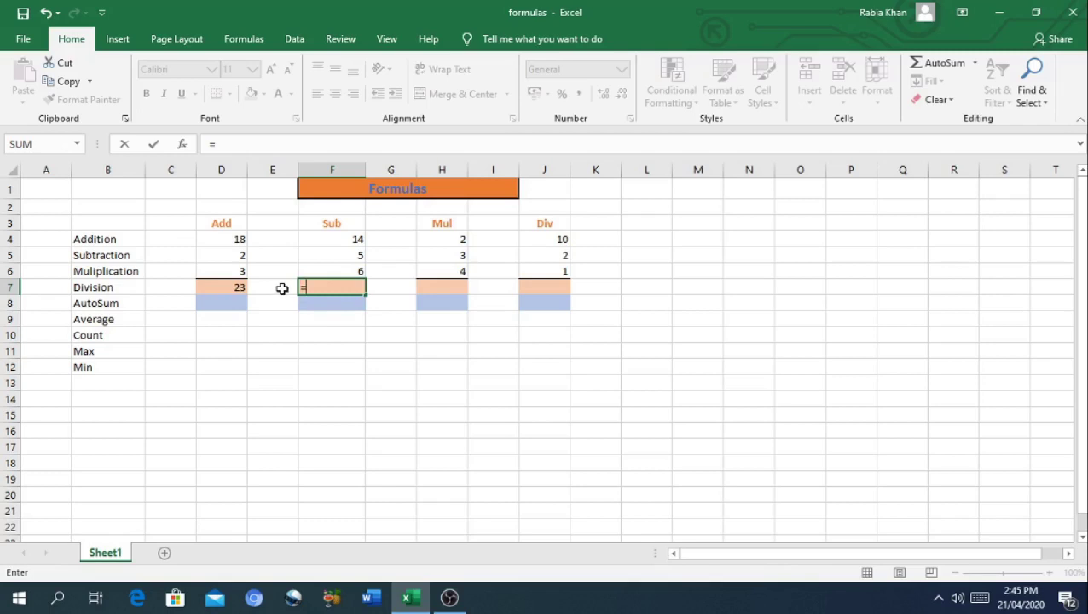
click(352, 242)
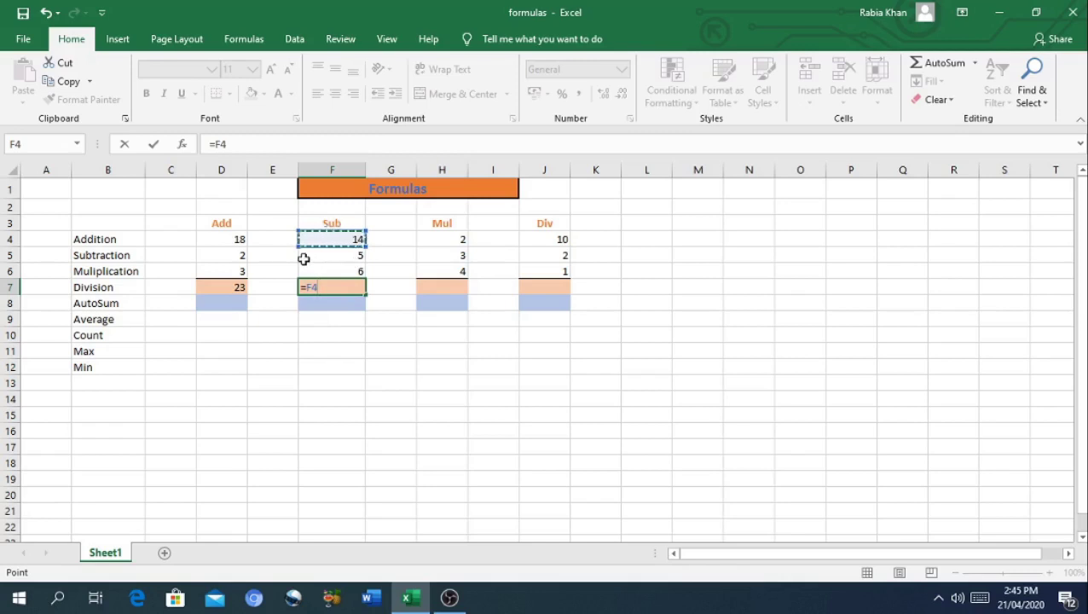
text(-)
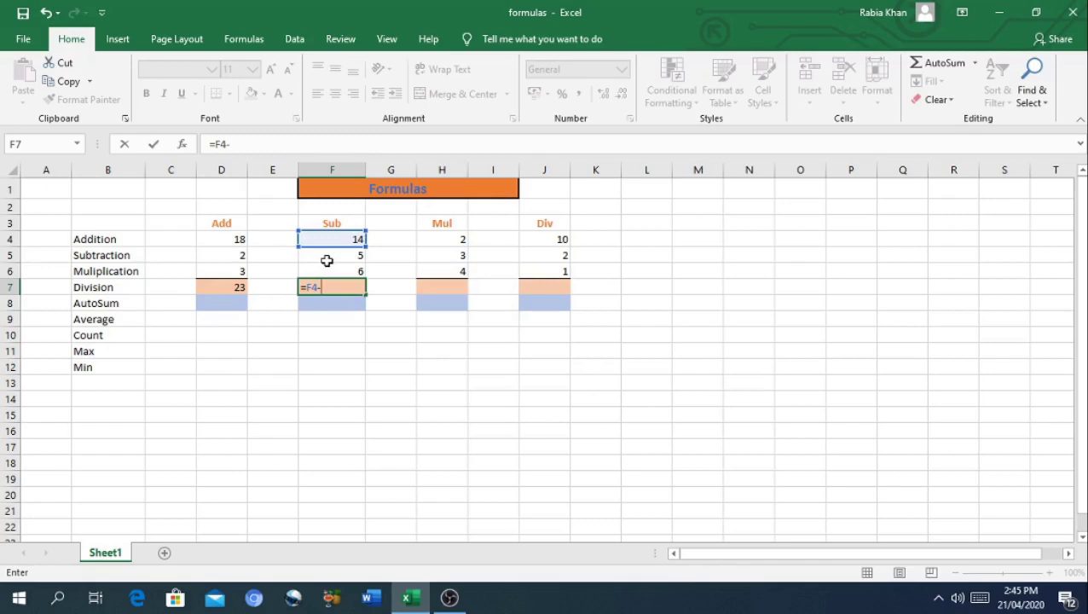
click(326, 260)
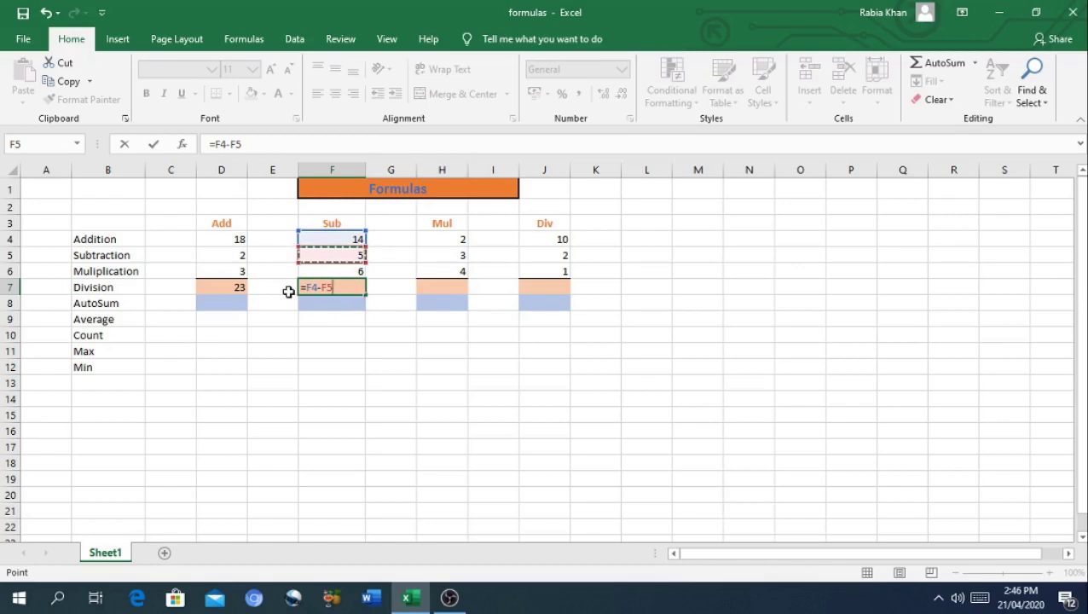
key(Return)
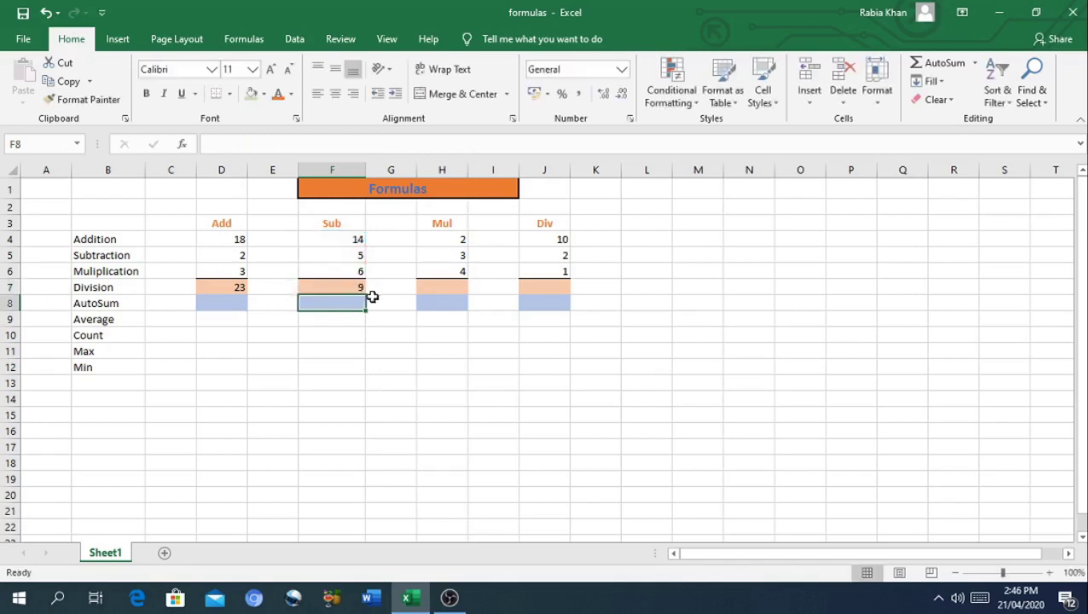
Enter the formula =H4*H6 in cell H7 to multiply the first and last Mul numbers, and reselect the cell
click(436, 293)
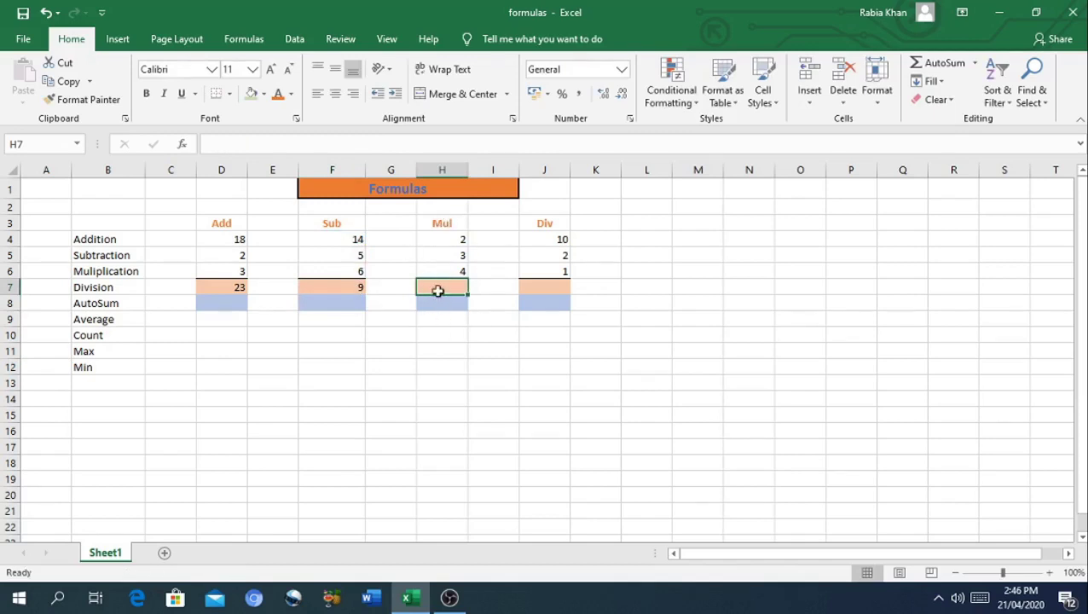
double_click(437, 290)
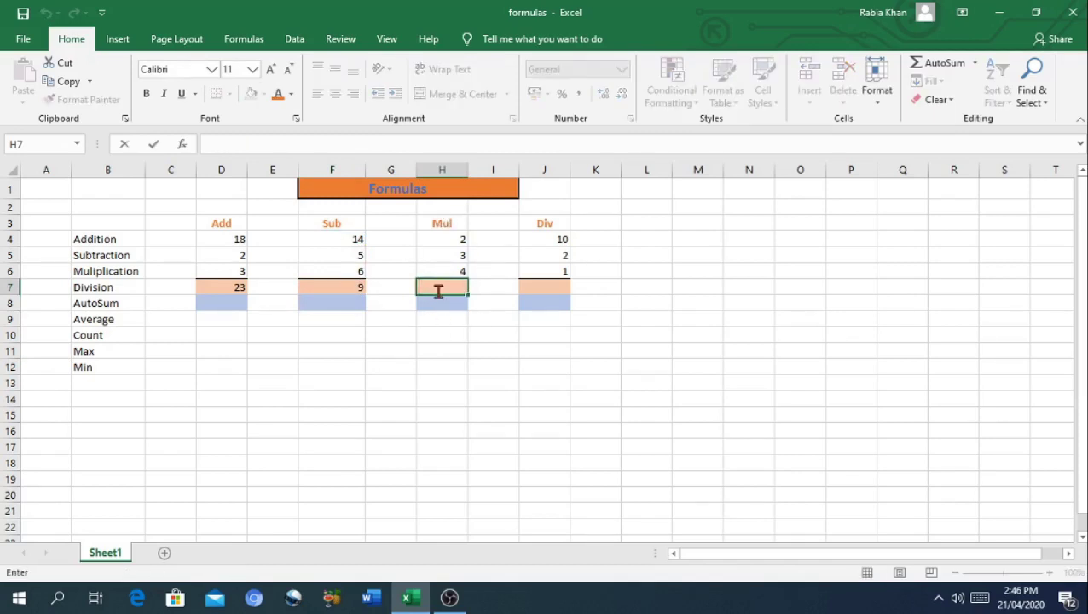
text(=)
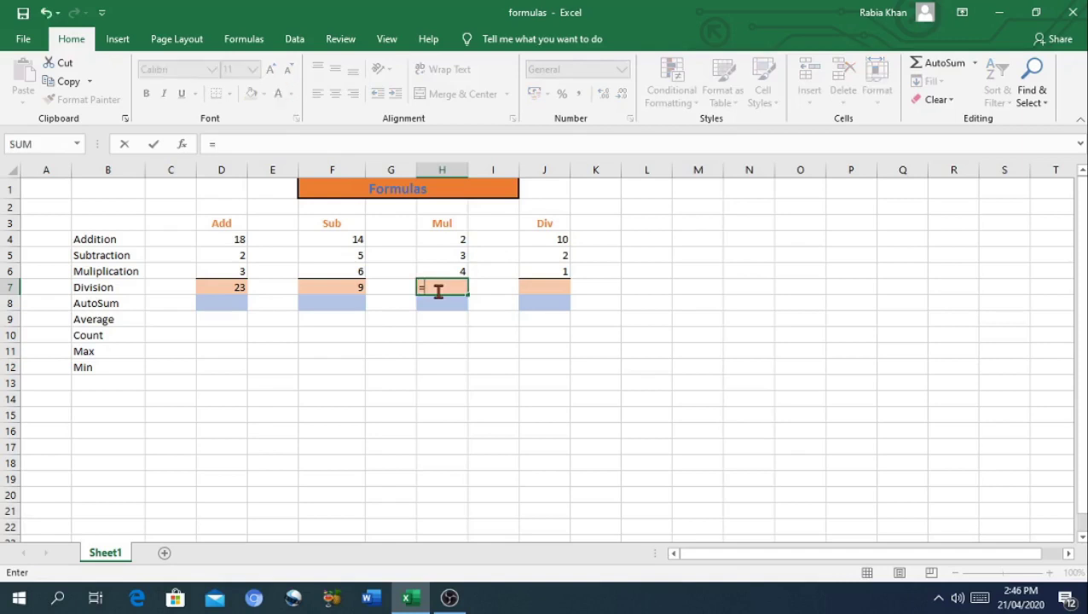
click(458, 245)
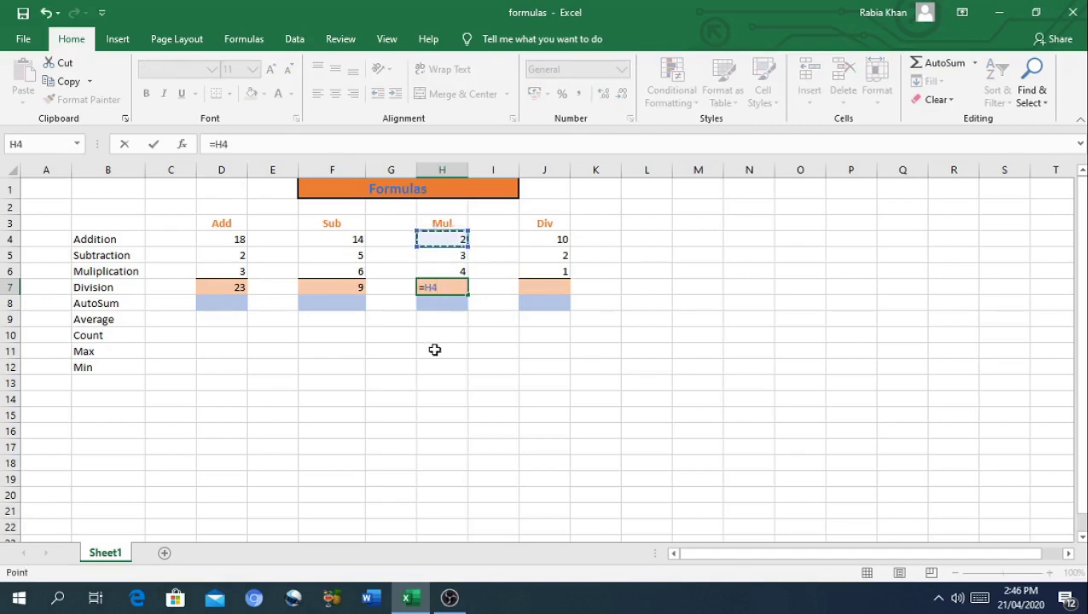
text(*)
click(446, 270)
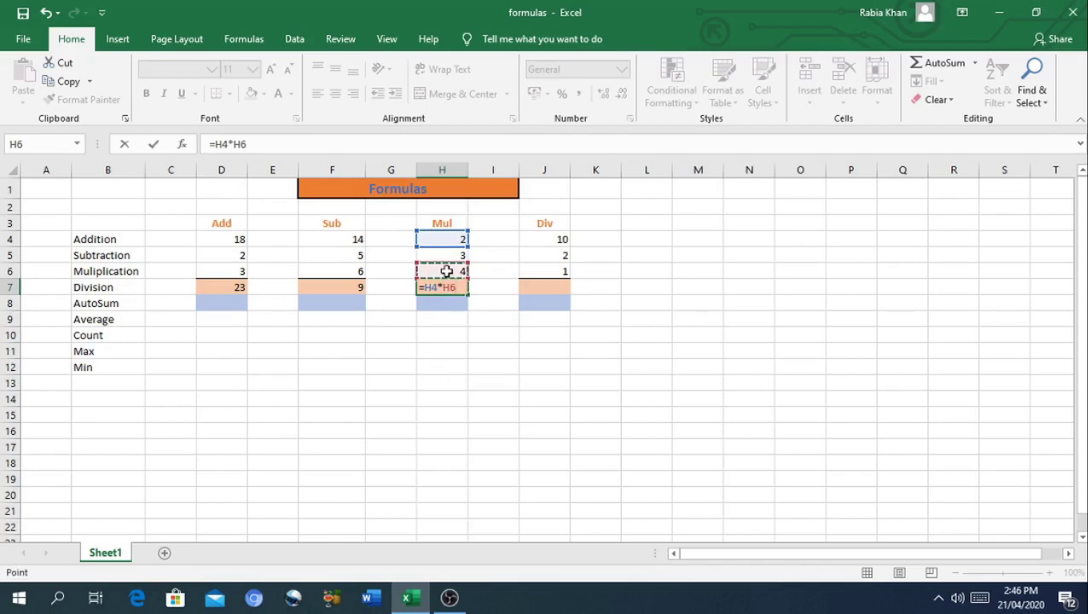
key(Return)
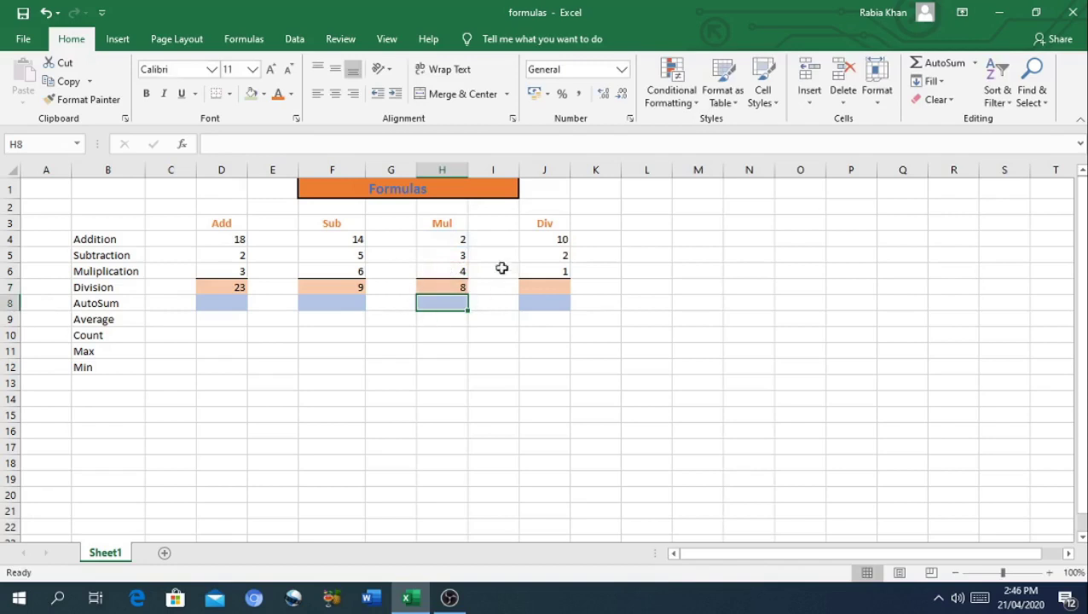
click(454, 285)
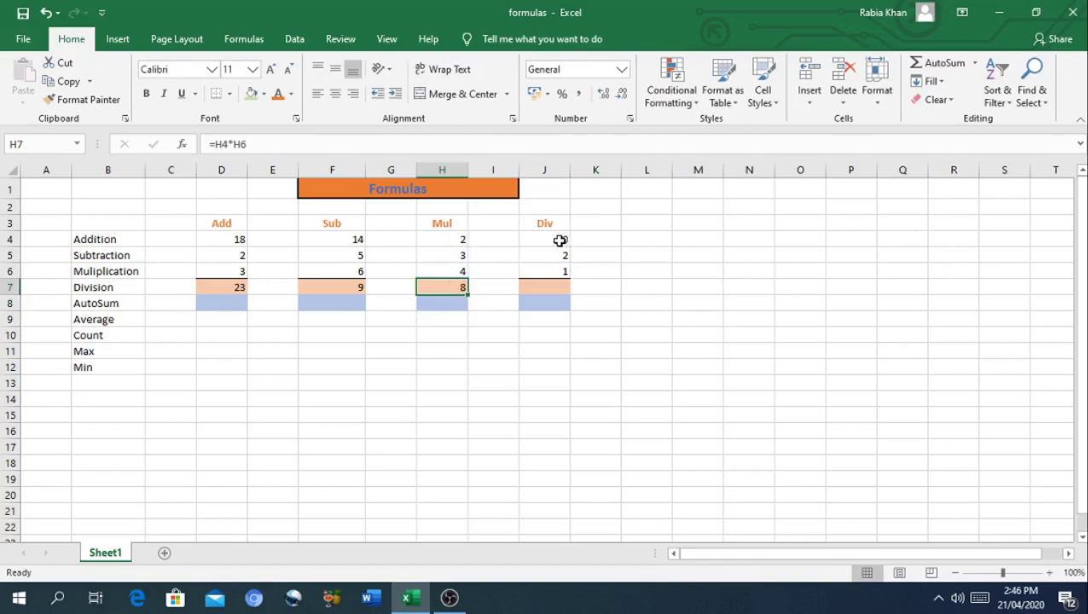
Enter the formula =J4/J5 in cell J7 to divide the first Div number by the second
click(540, 290)
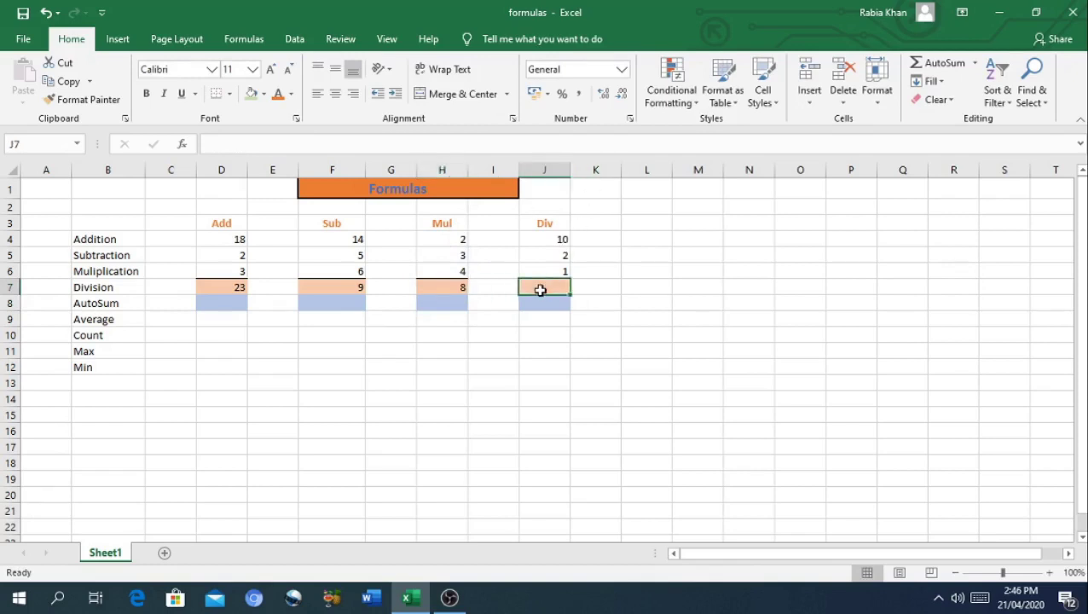
text(=)
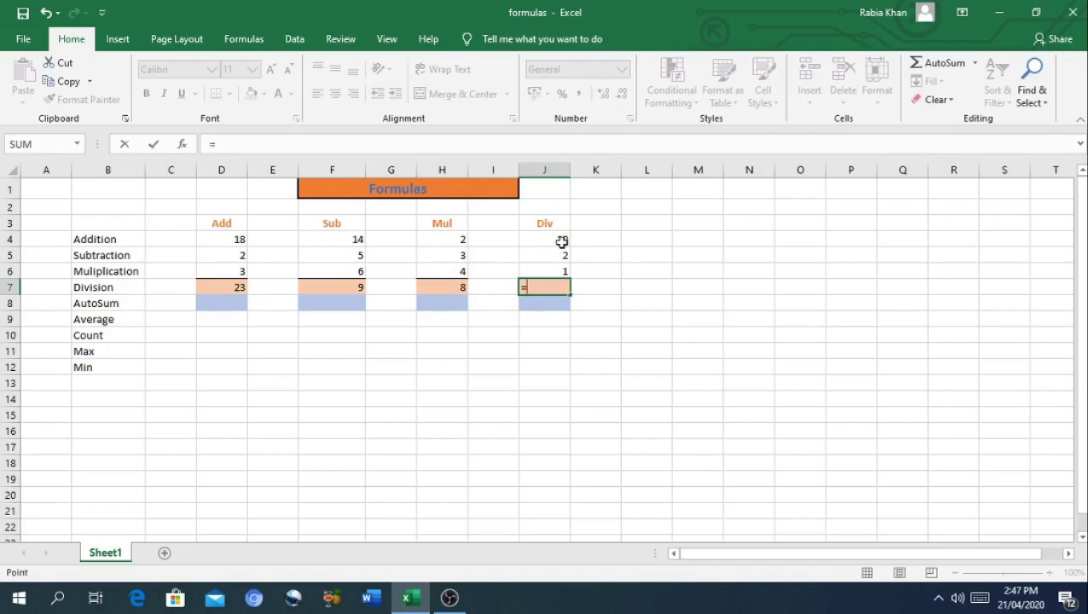
click(562, 242)
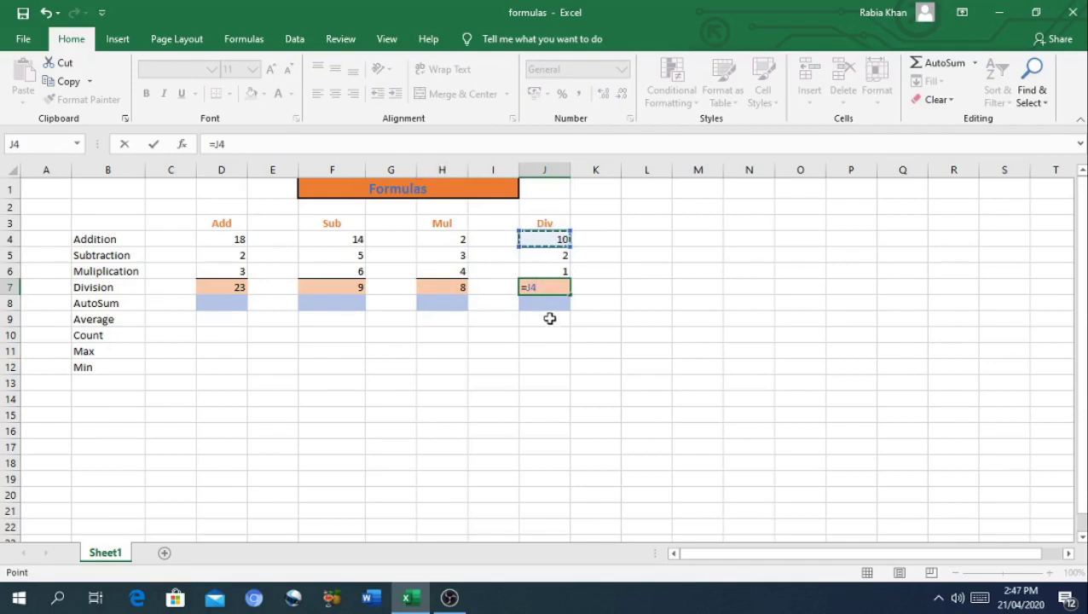
text(/)
click(565, 259)
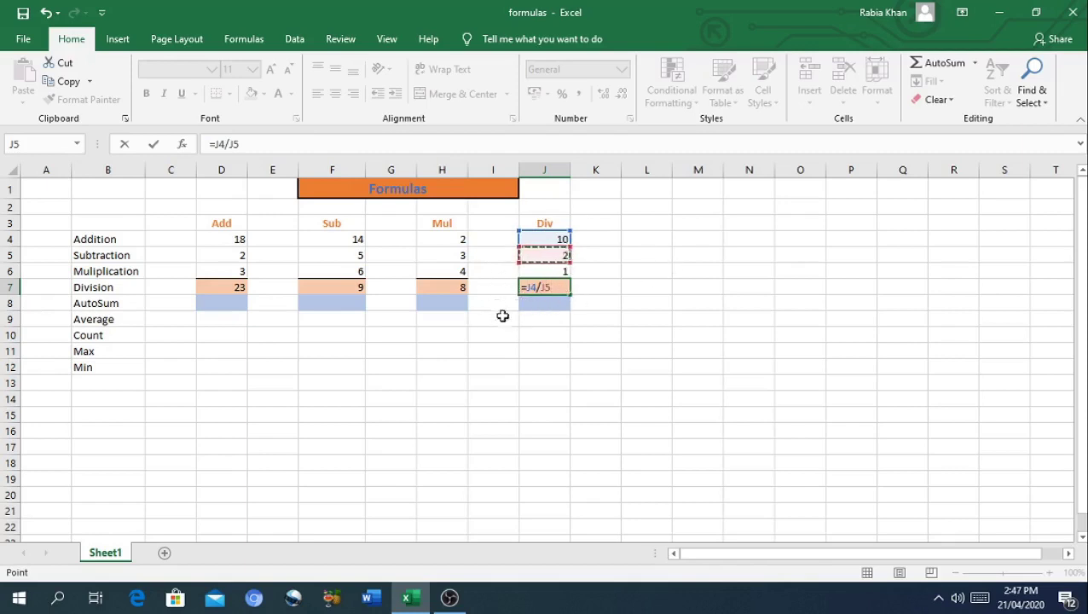
key(Return)
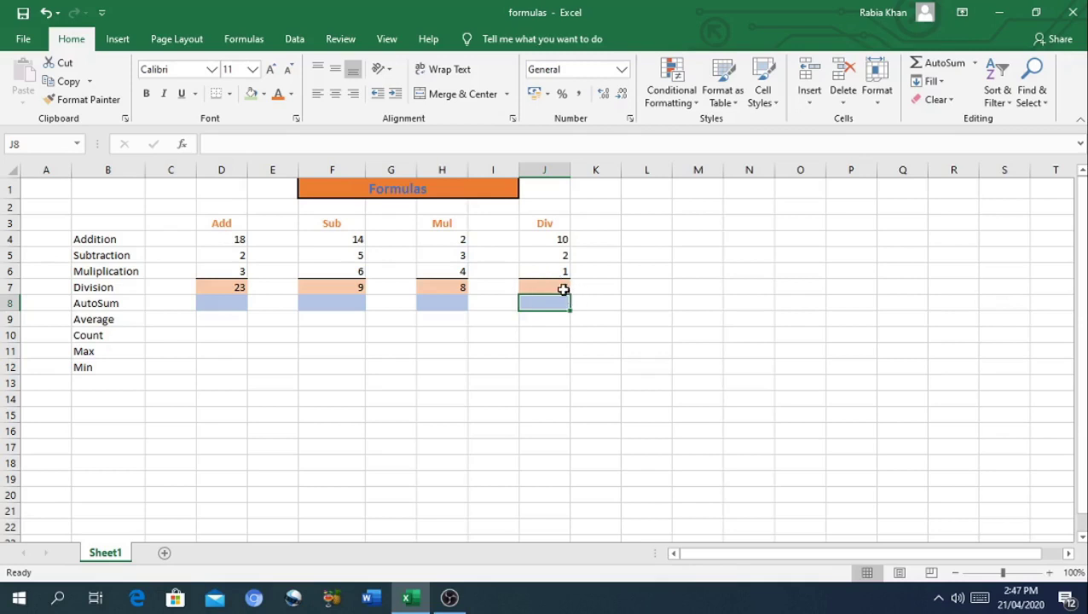
Shorten the Add formula in D7 to =D4+D5 and check the formulas in F7, H7 and J7
click(240, 287)
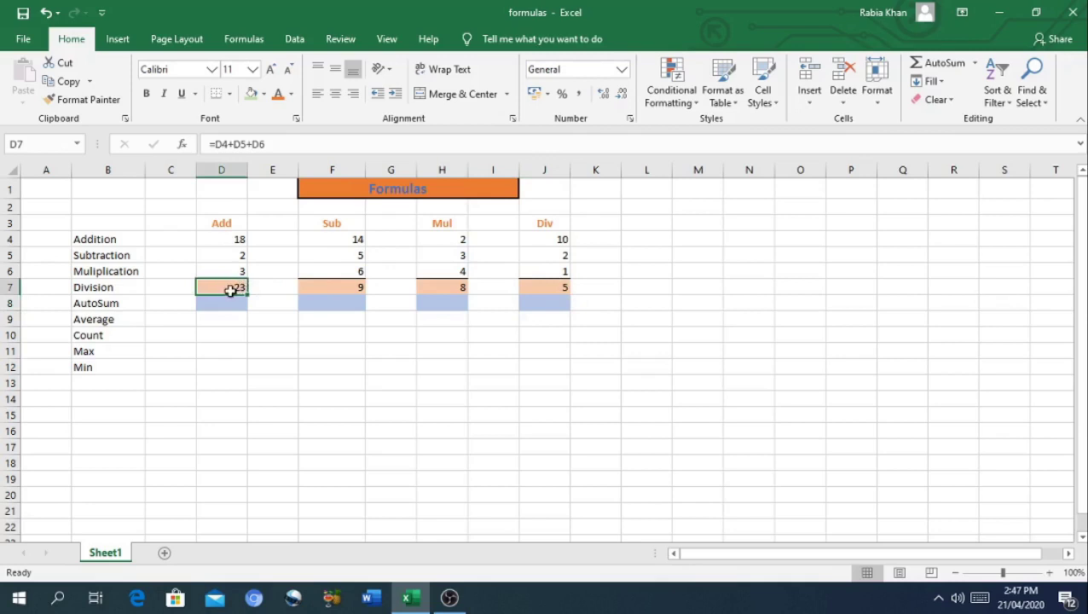
click(266, 143)
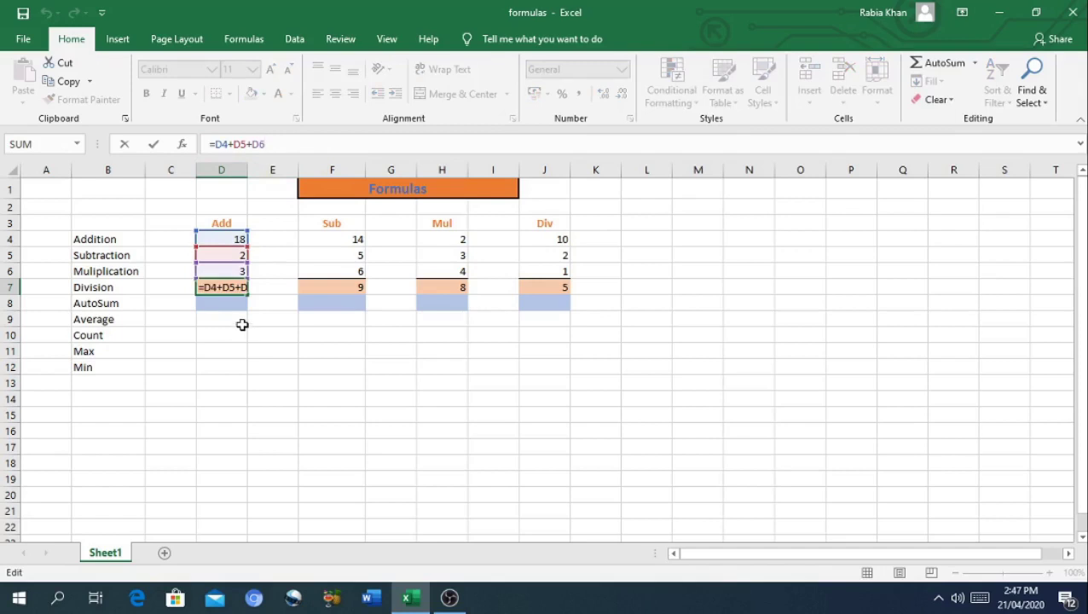
key(BackSpace)
key(BackSpace)
key(BackSpace)
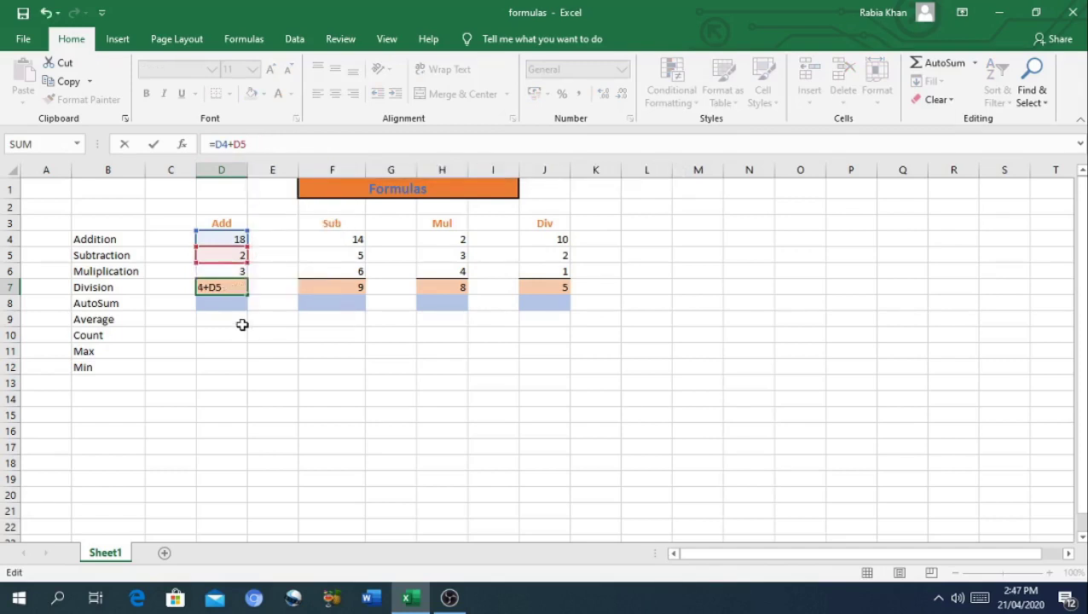
click(326, 289)
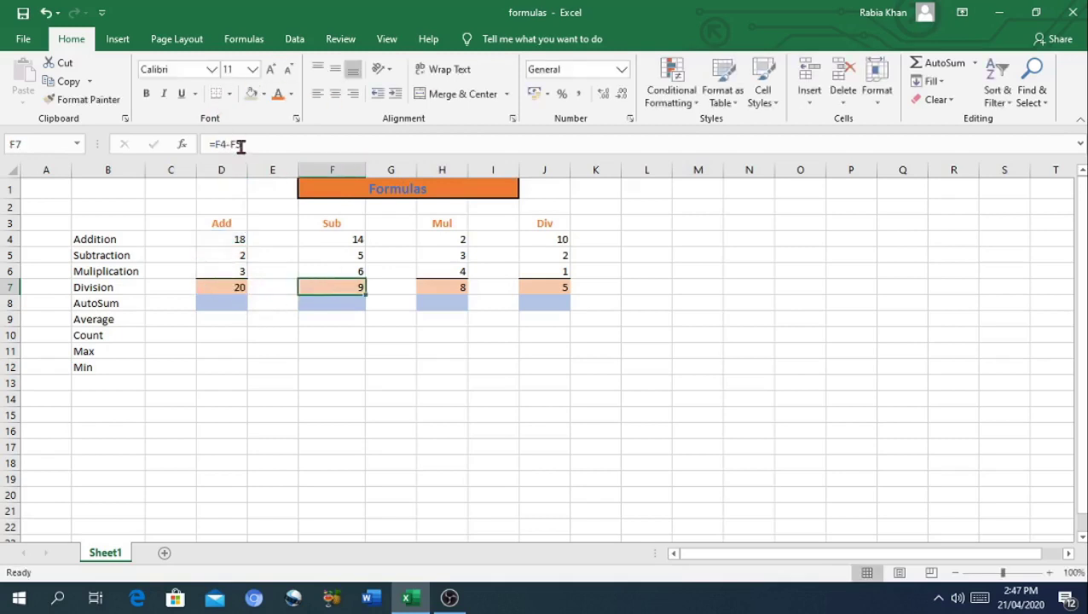
click(453, 288)
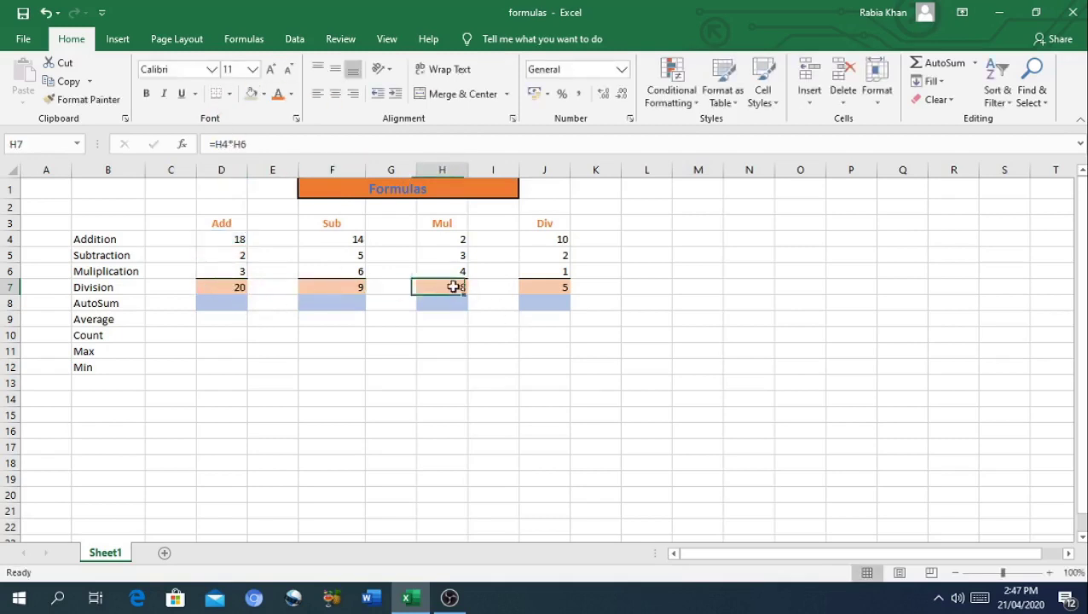
click(544, 289)
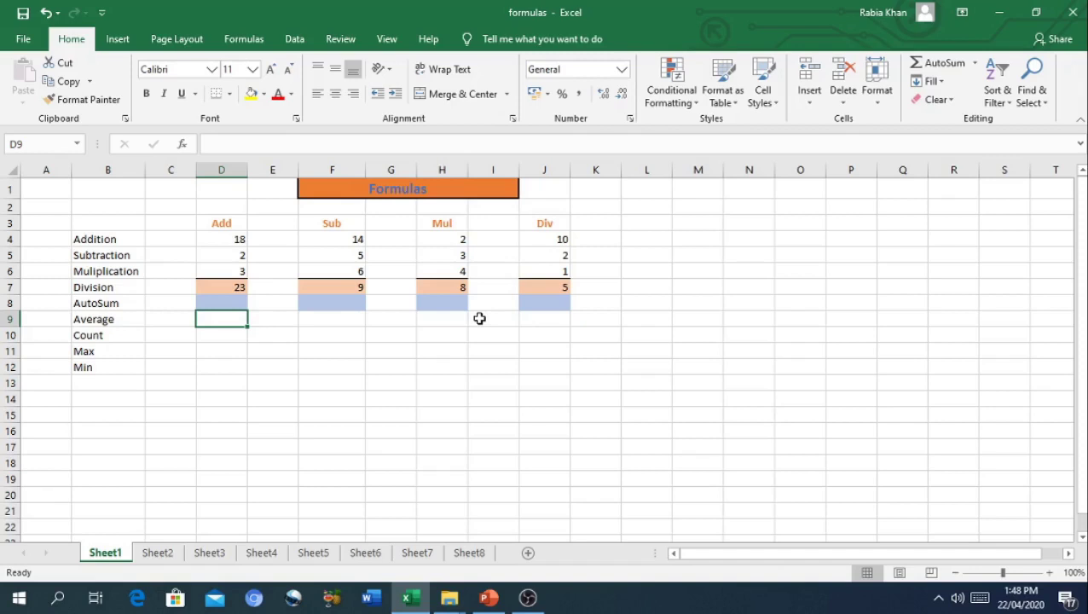
Check the numbers on Sheet2, and start the formula =D4+D5+D6 in cell D8 of Sheet1
click(156, 563)
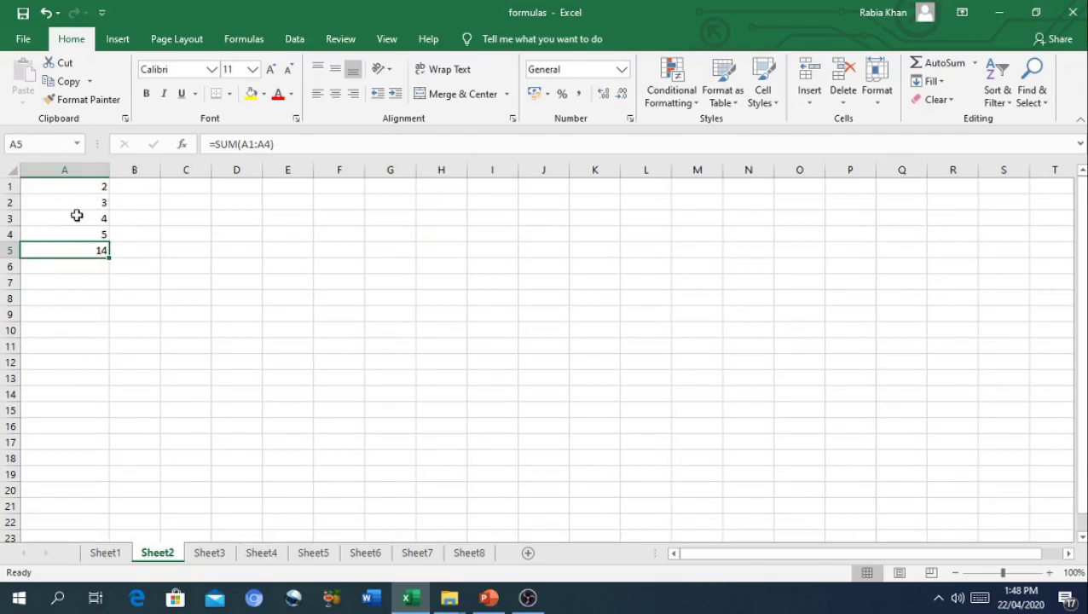
click(108, 555)
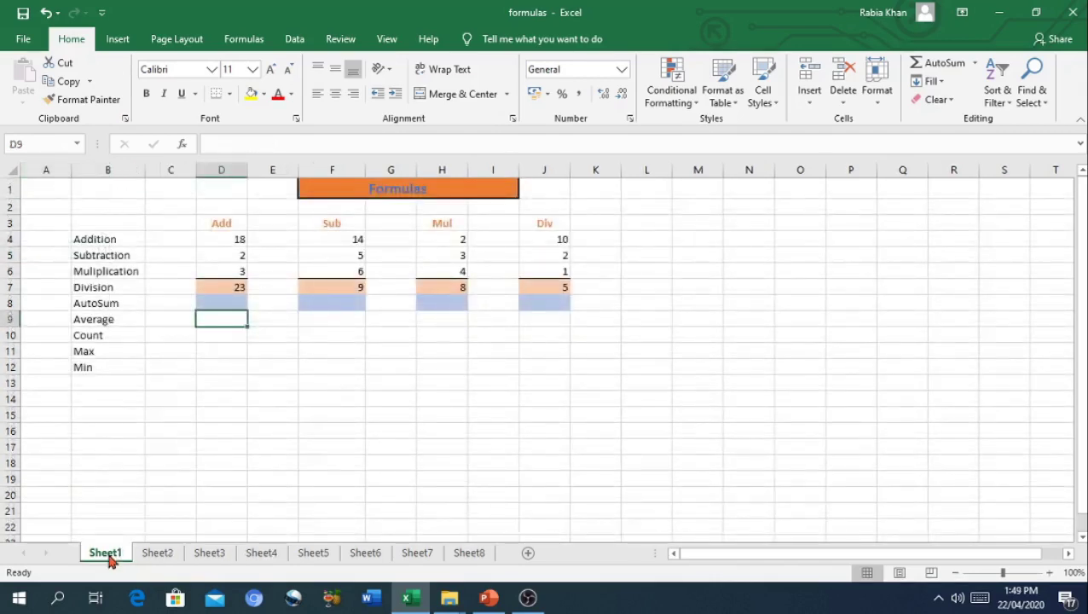
click(212, 307)
text(=)
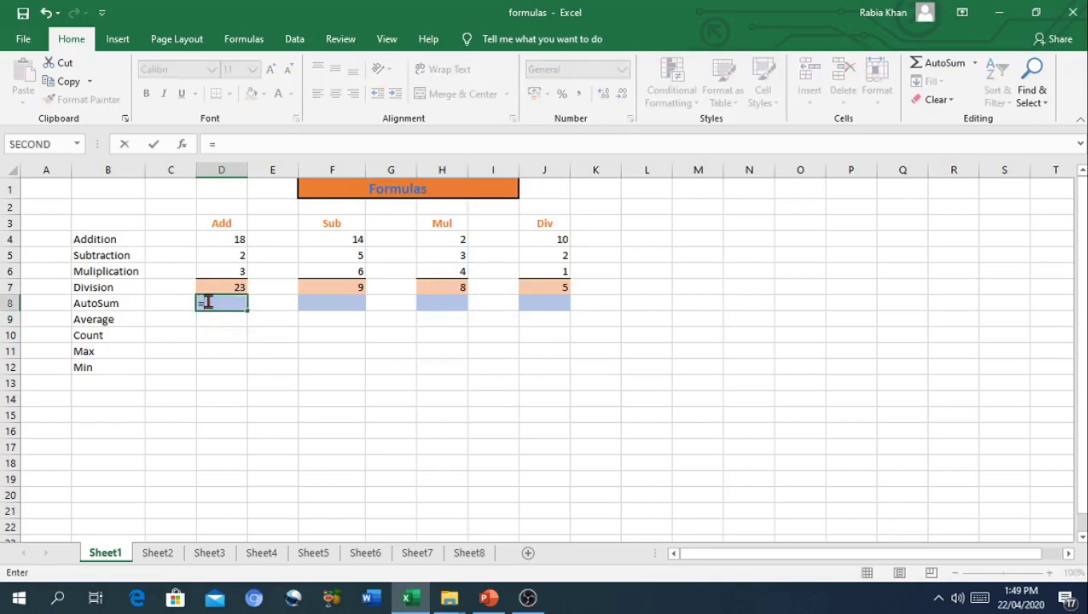
text(A)
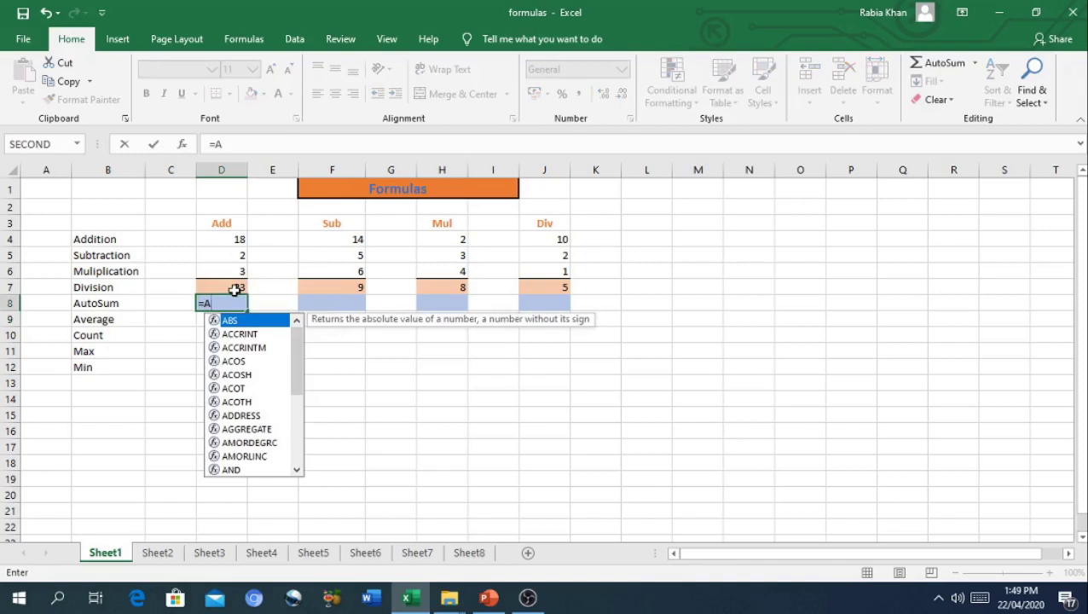
key(BackSpace)
click(239, 242)
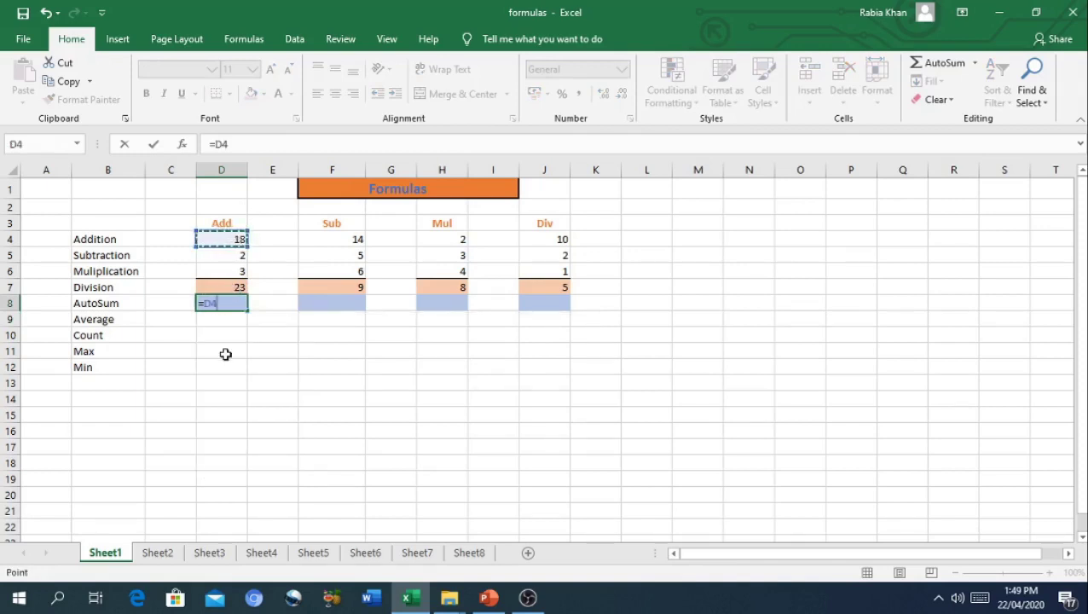
text(+)
click(242, 258)
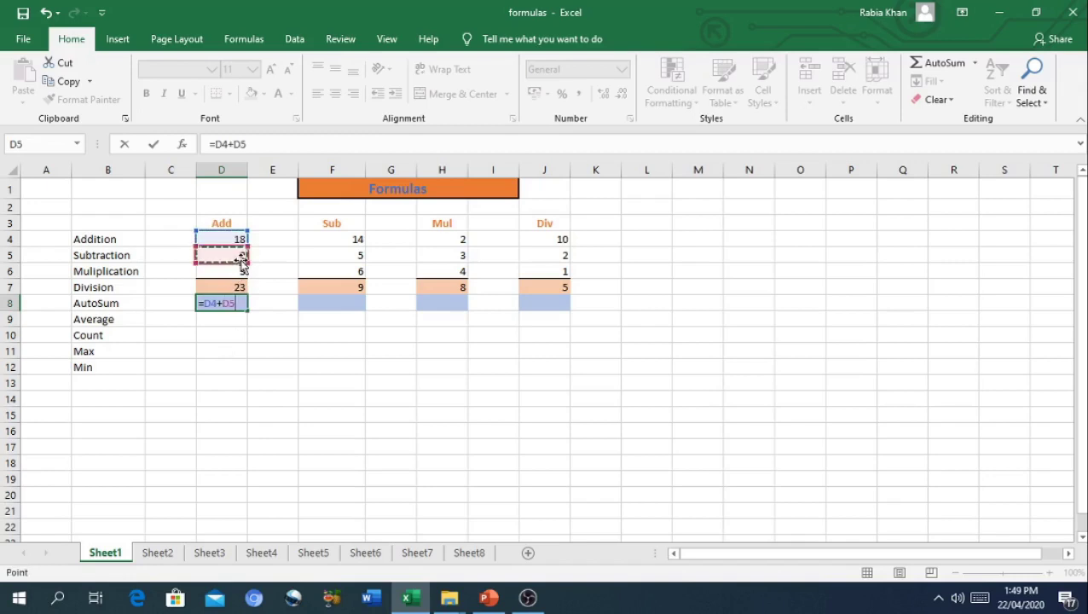
text(+)
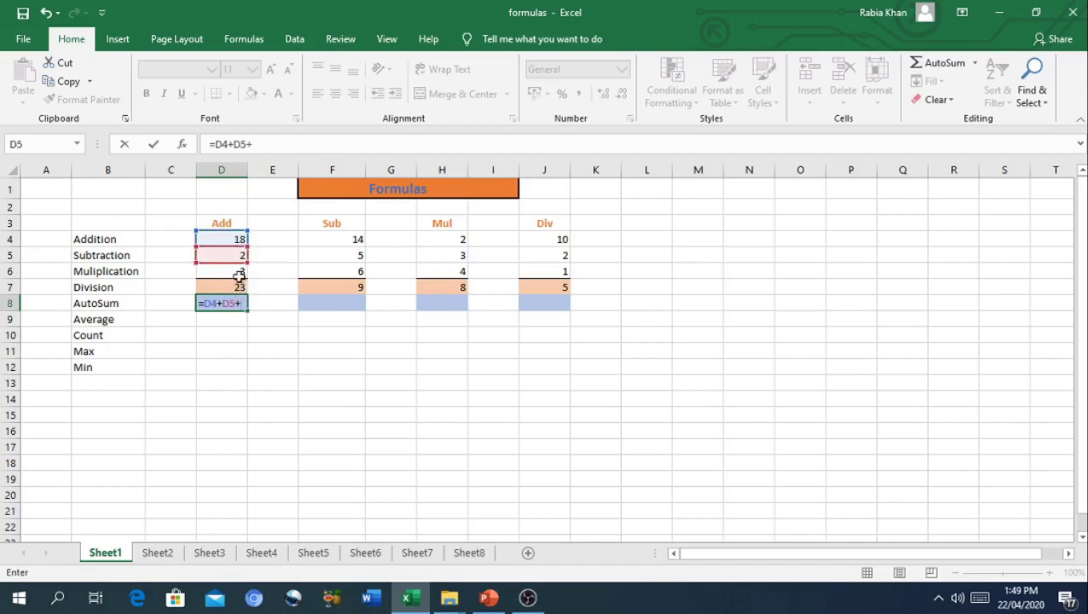
click(239, 274)
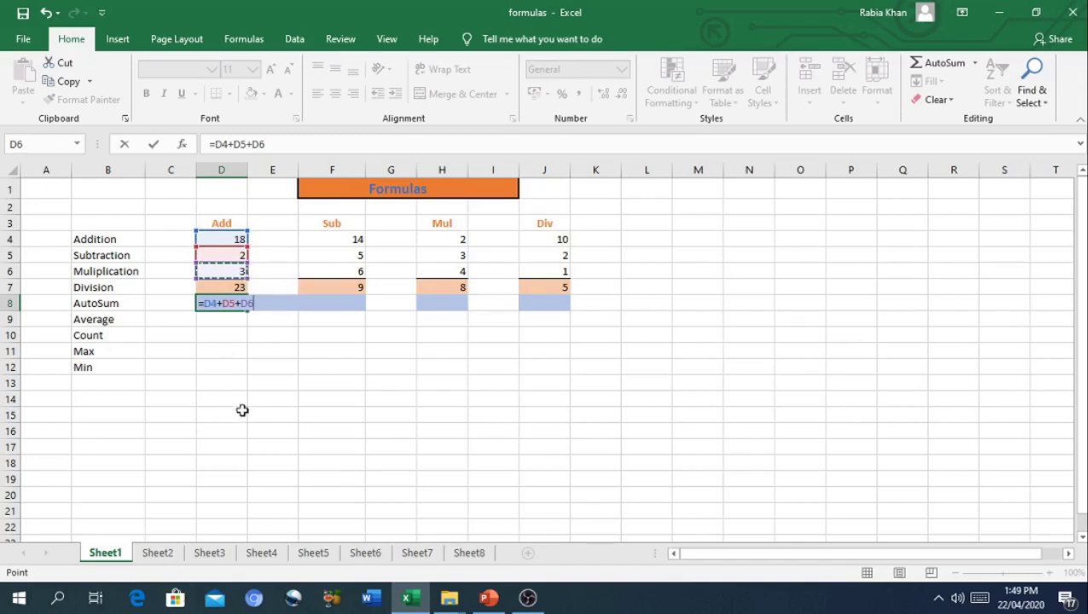
Extend the D8 formula with cells from the second sheet so it reads =D4+D5+D6+Sheet2!A1+Sheet2!A2
text(+Shee)
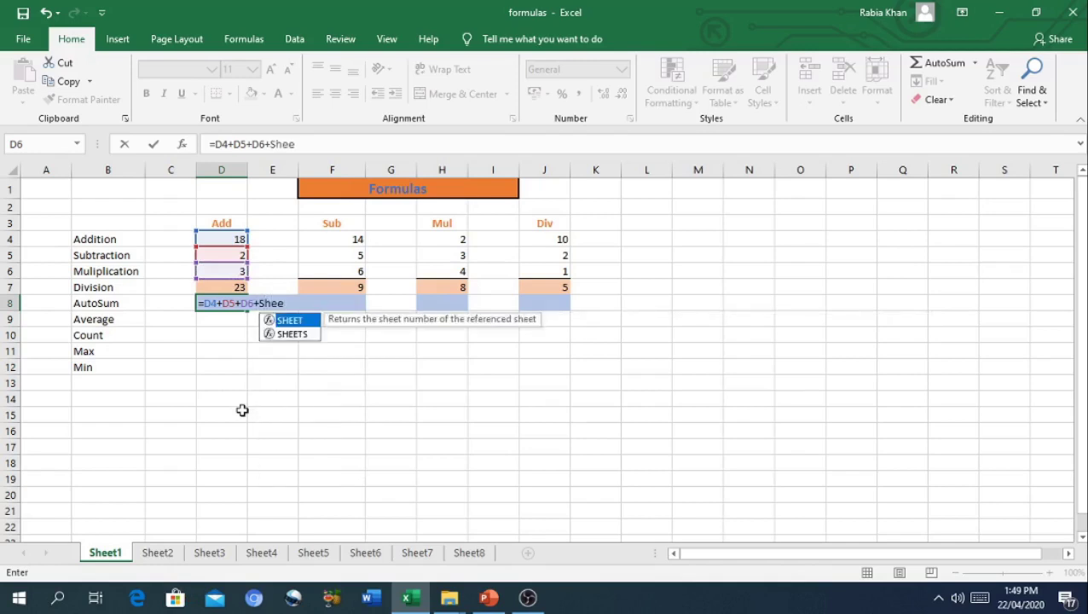
text(t2)
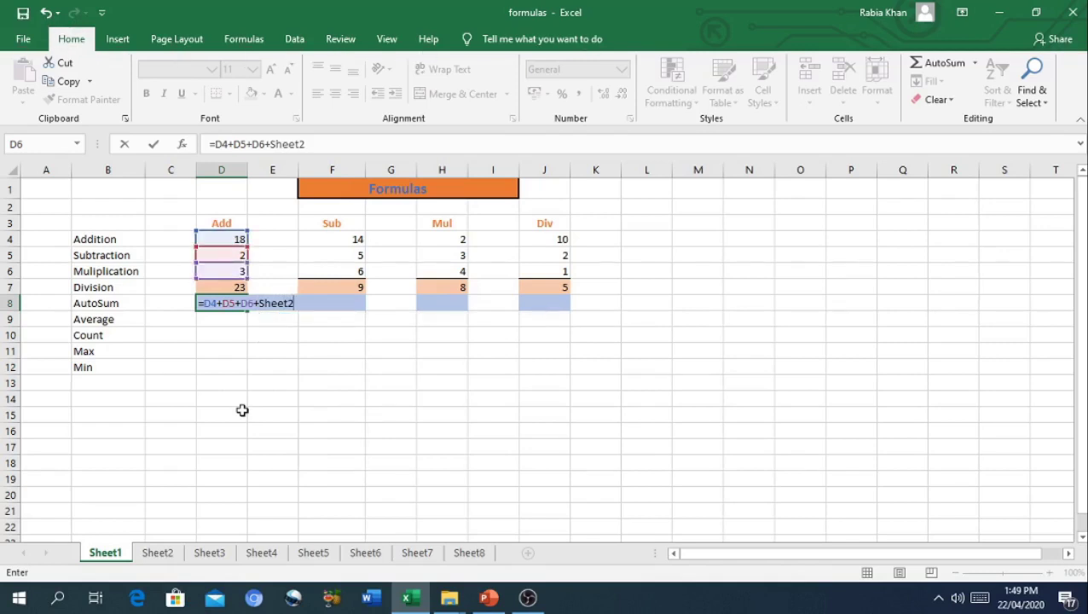
text(!)
text(A1)
text(+)
text(Sheet)
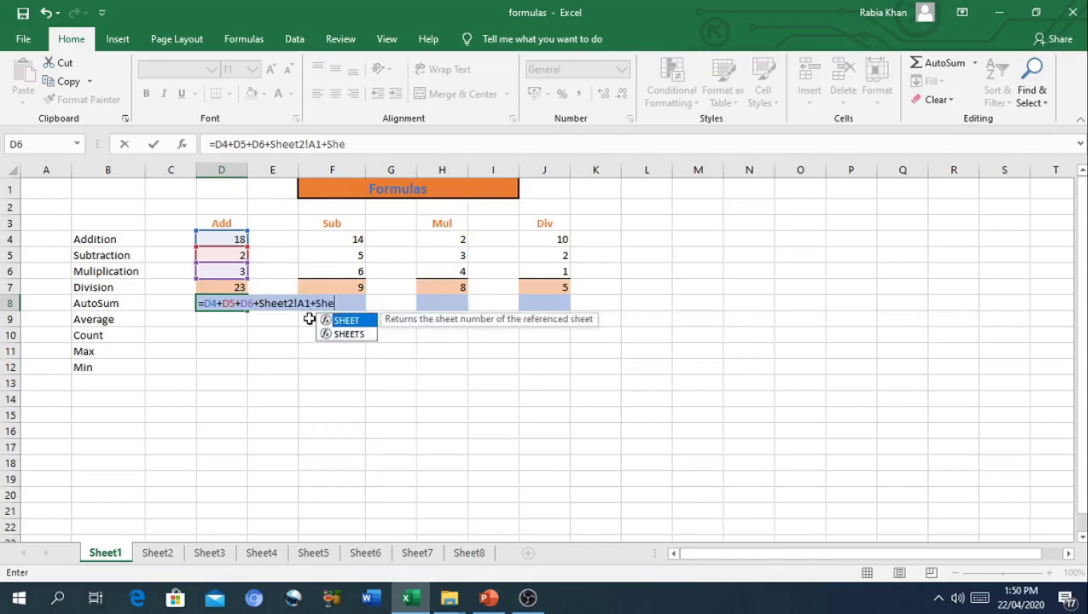
text(2)
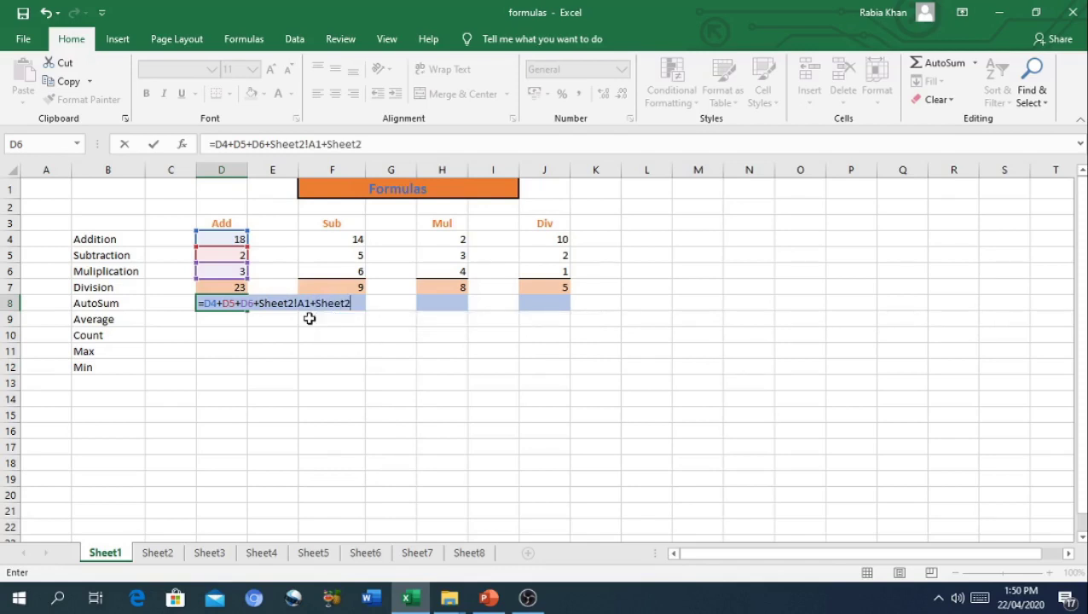
text(!A2)
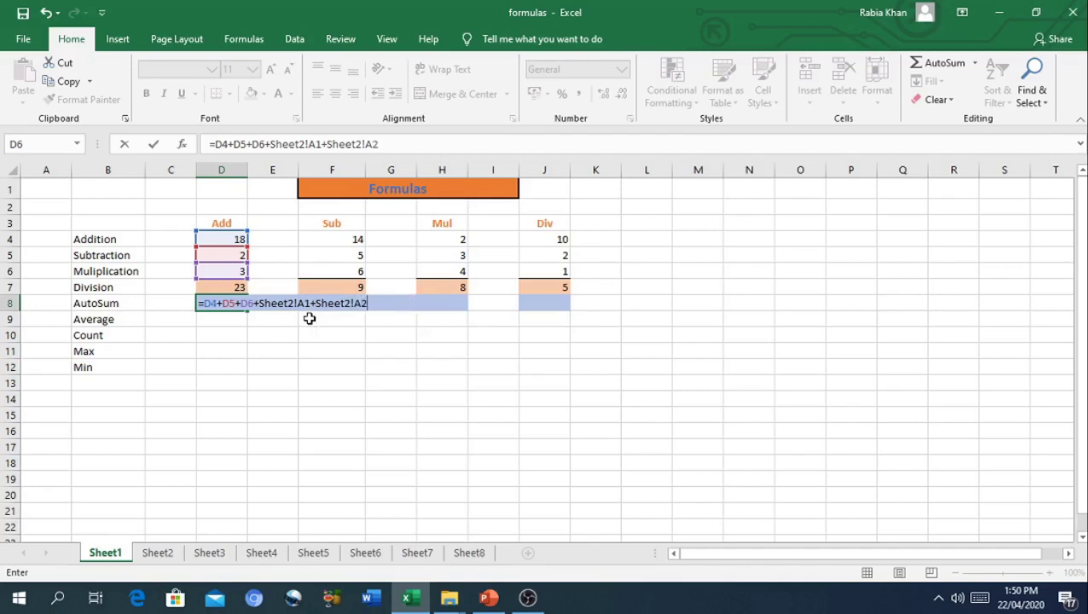
Compare the source numbers on Sheet2 with the references in the D8 formula on Sheet1
click(157, 552)
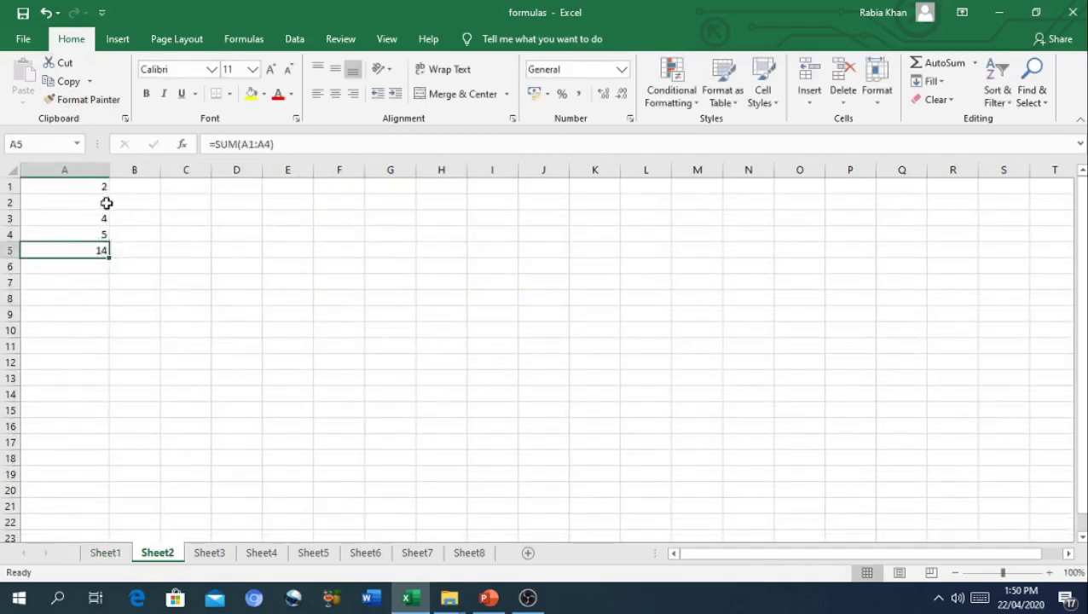
click(111, 557)
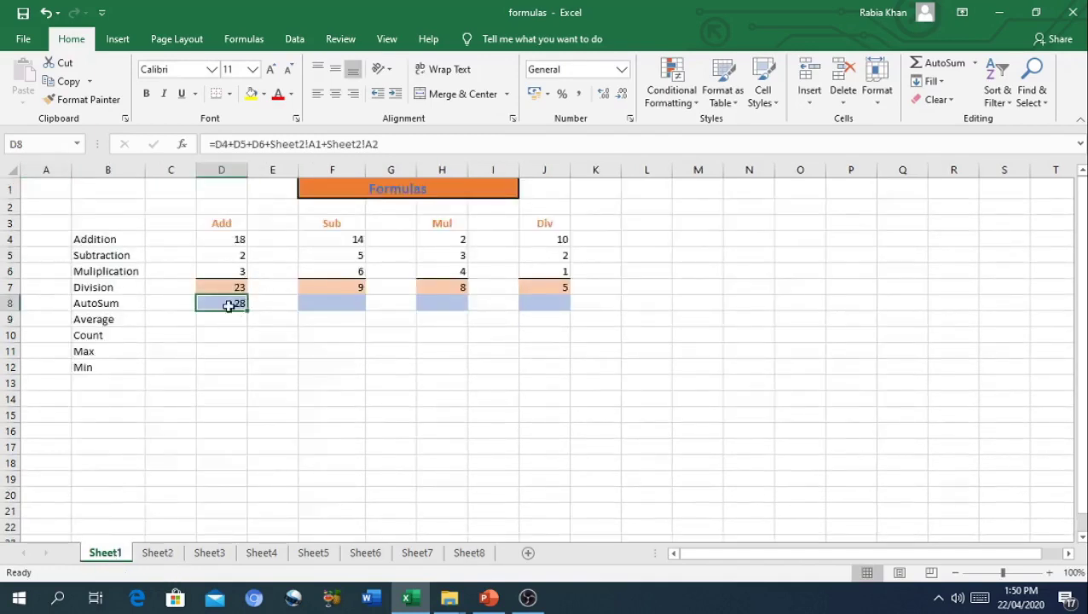
double_click(229, 306)
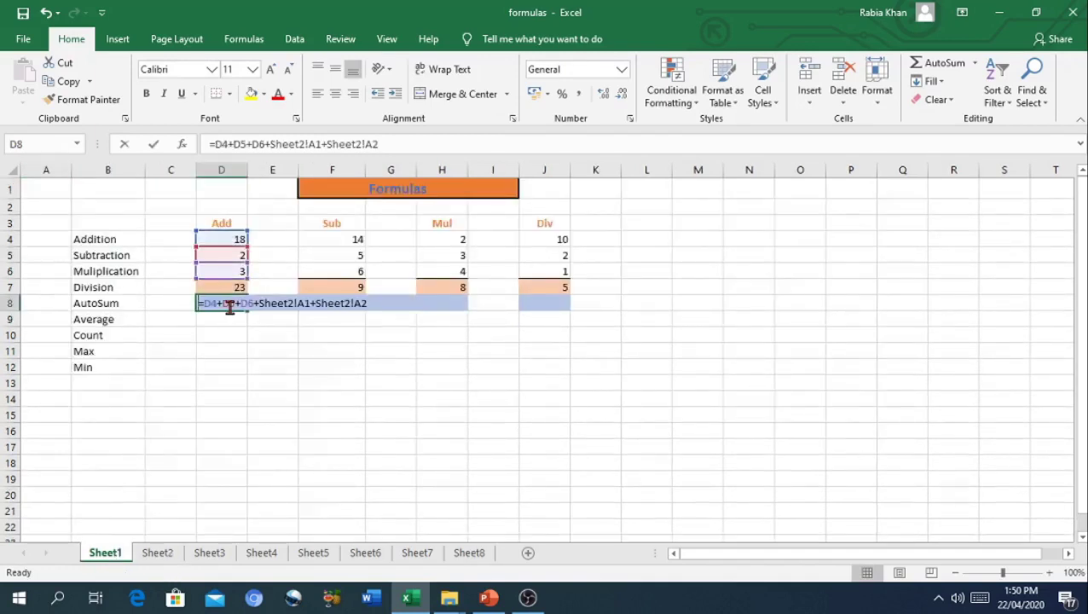
click(370, 307)
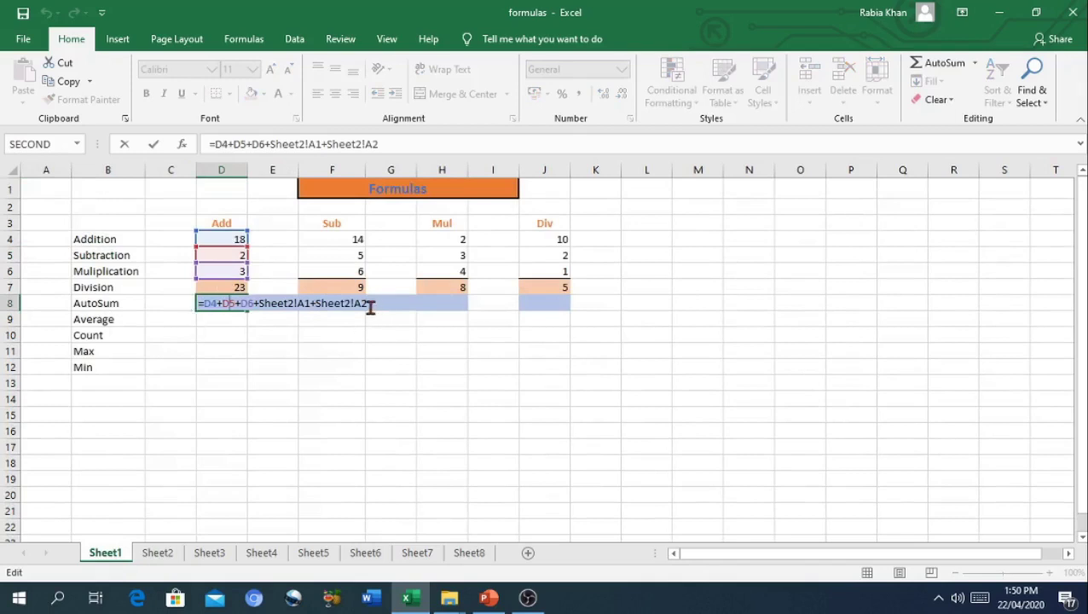
key(Return)
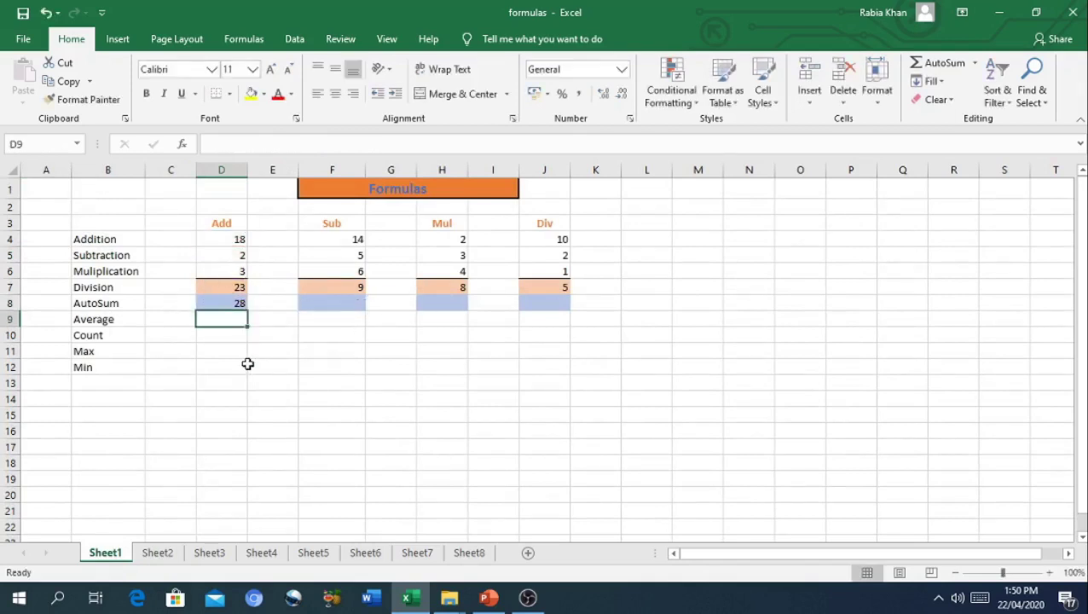